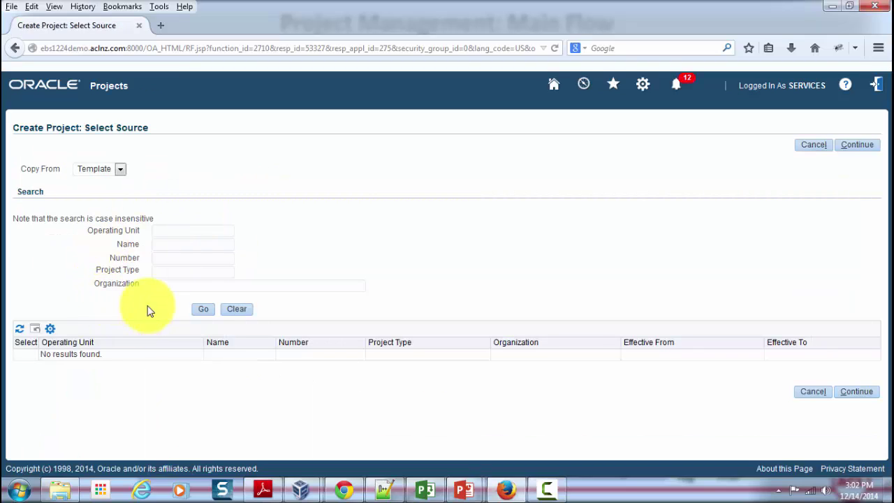
- Check the Copy From source options for a new project and return to the home page
left_click(120, 170)
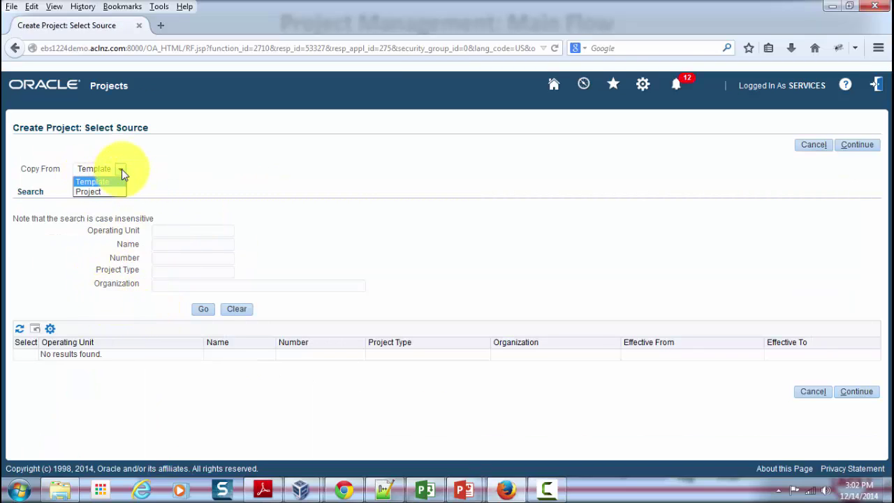
left_click(122, 169)
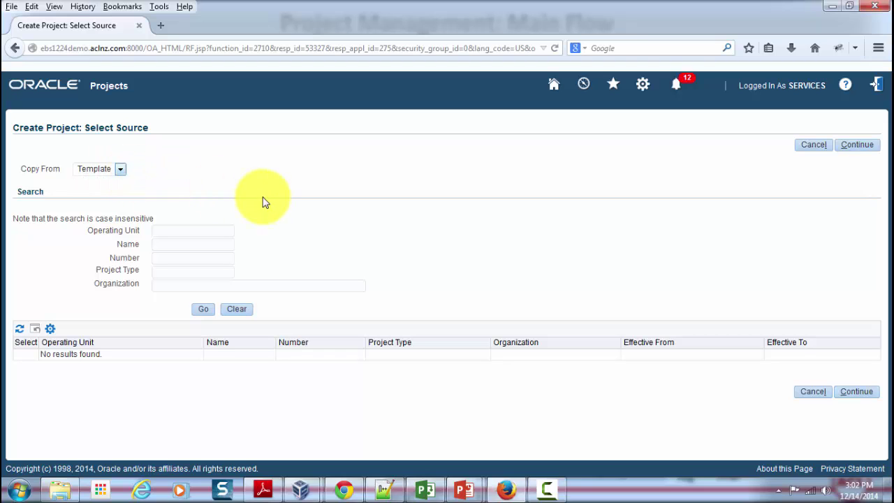
left_click(554, 84)
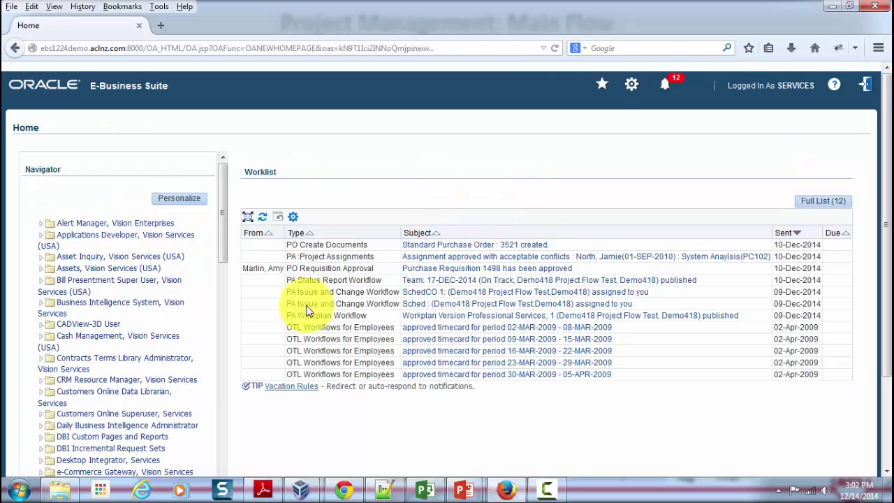
- Expand the Projects, Vision Services (USA) responsibility in the home page navigator
scroll(195, 273, "down", 3)
scroll(195, 274, "down", 8)
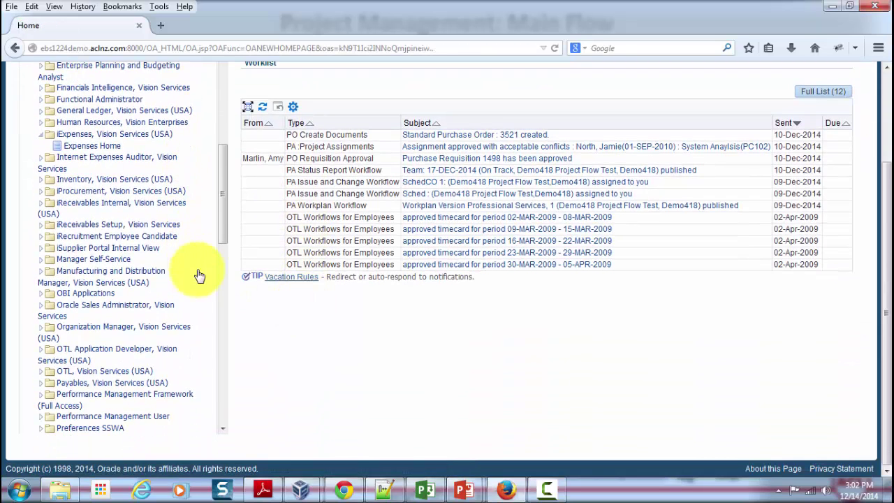
left_click_drag(218, 162, 225, 233)
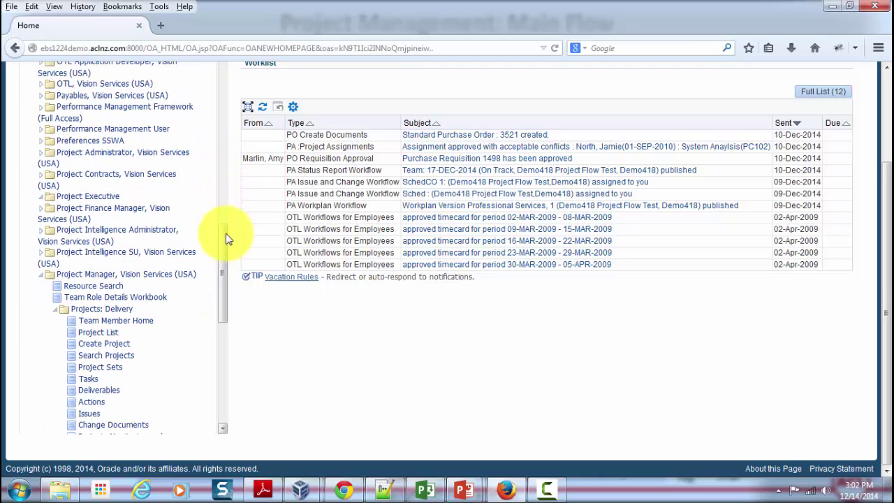
left_click_drag(226, 243, 220, 302)
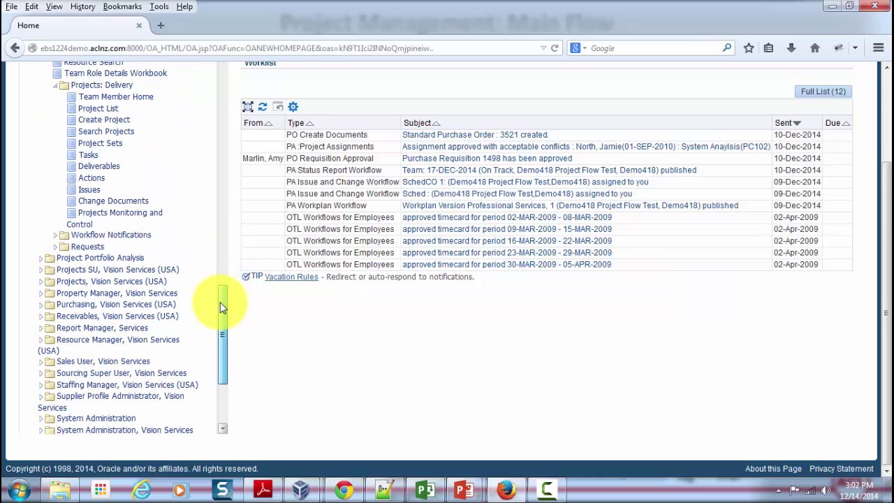
left_click(113, 281)
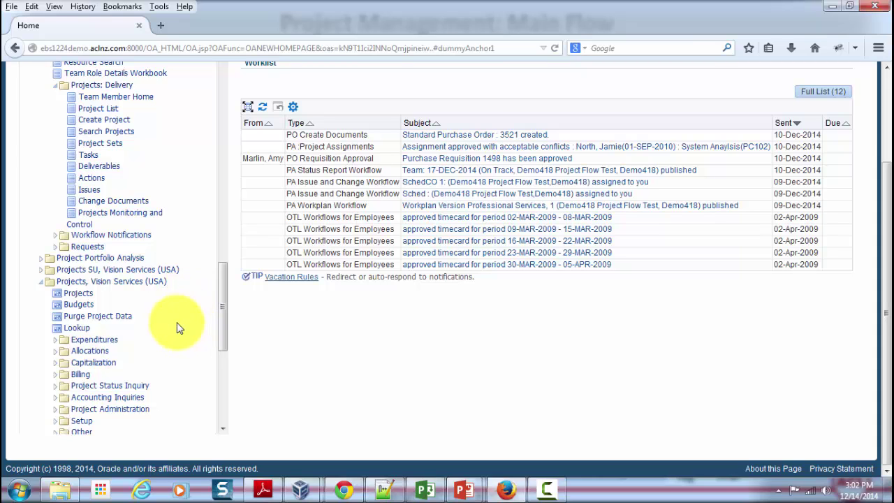
- Expand the Allocations and Billing folders under Projects, Vision Services (USA) and open the Agreements form from Billing
scroll(183, 326, "down", 1)
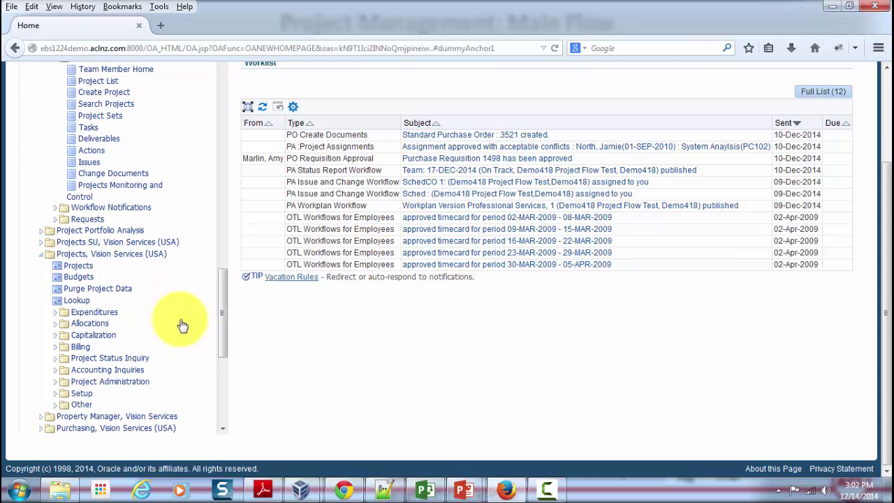
left_click(56, 324)
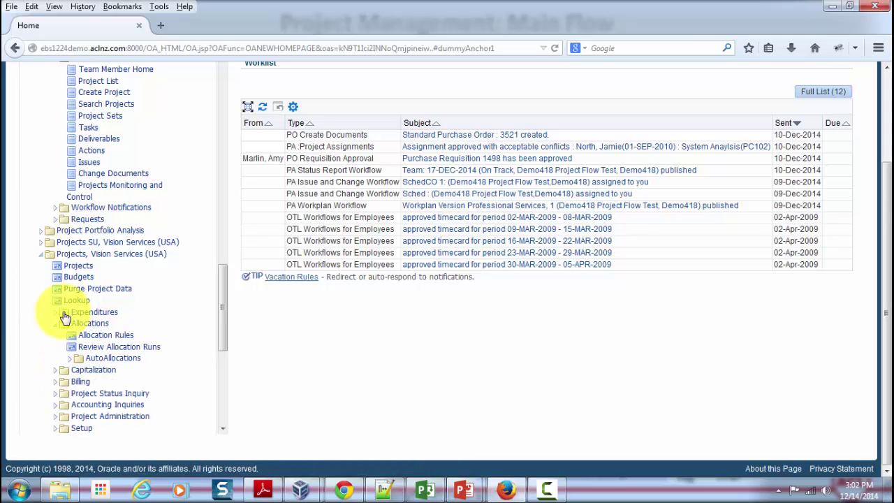
scroll(64, 318, "down", 1)
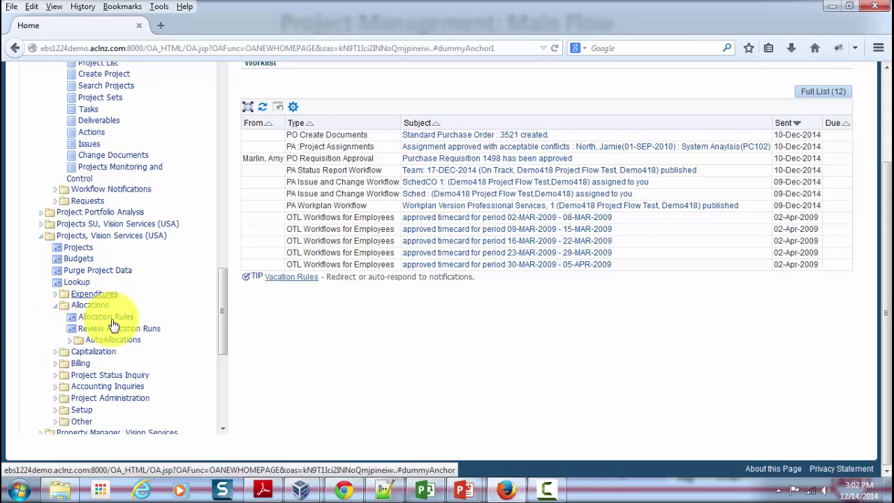
left_click(56, 358)
scroll(170, 359, "down", 1)
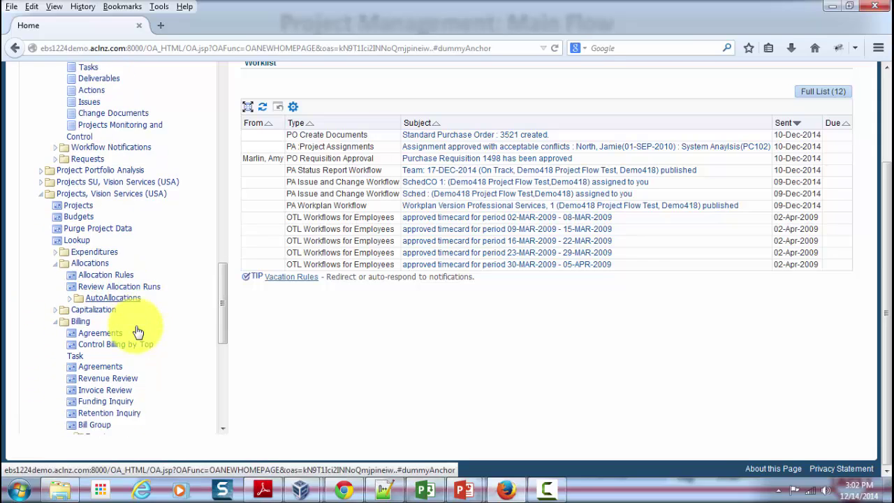
scroll(180, 337, "down", 2)
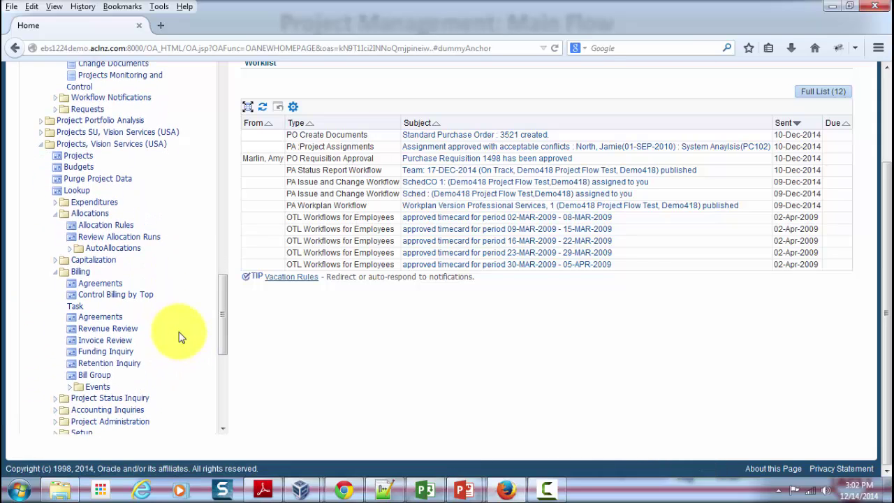
left_click(114, 286)
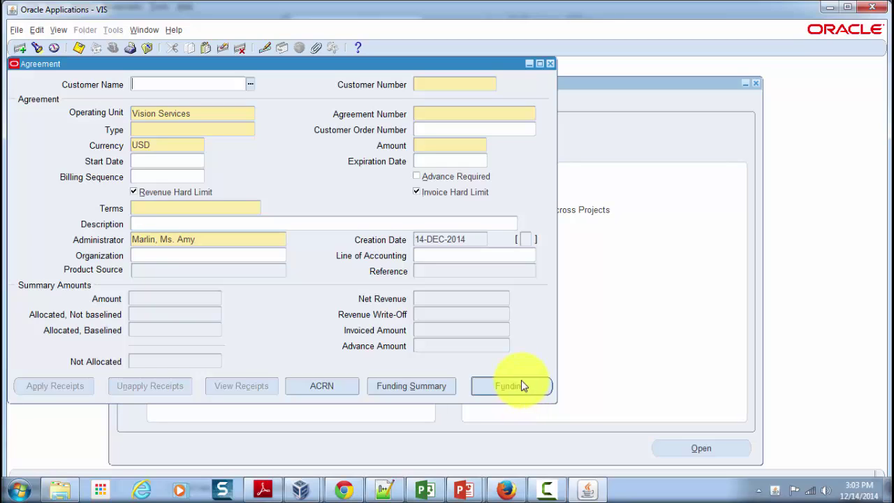
- Review contract funding on the Project Management: Main Flow slide in PowerPoint and return to the Agreement form in Oracle Applications
mouse_move(470, 496)
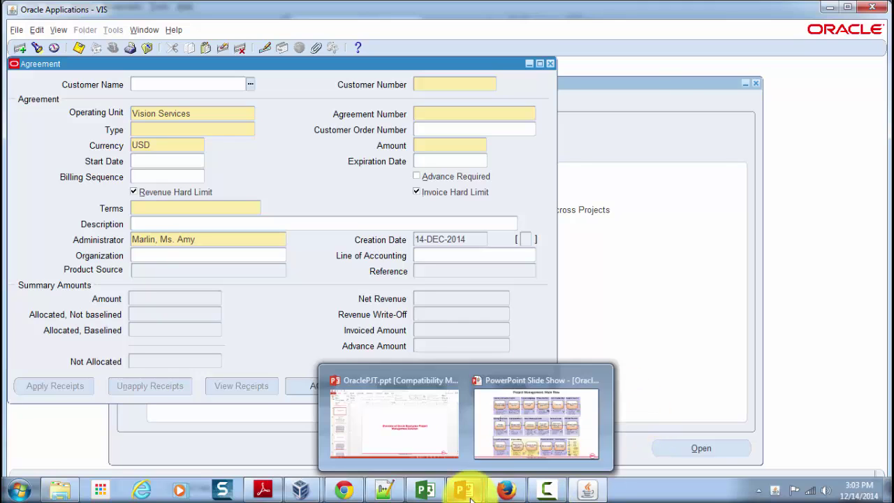
left_click(517, 419)
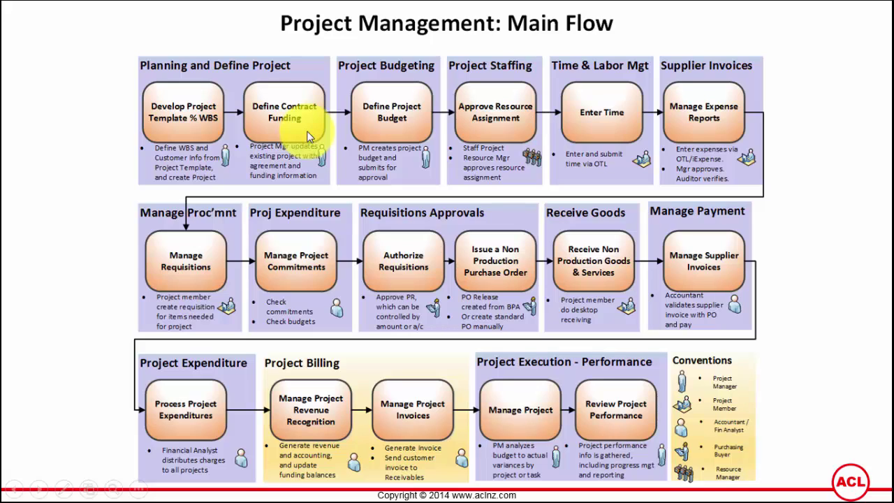
key("super")
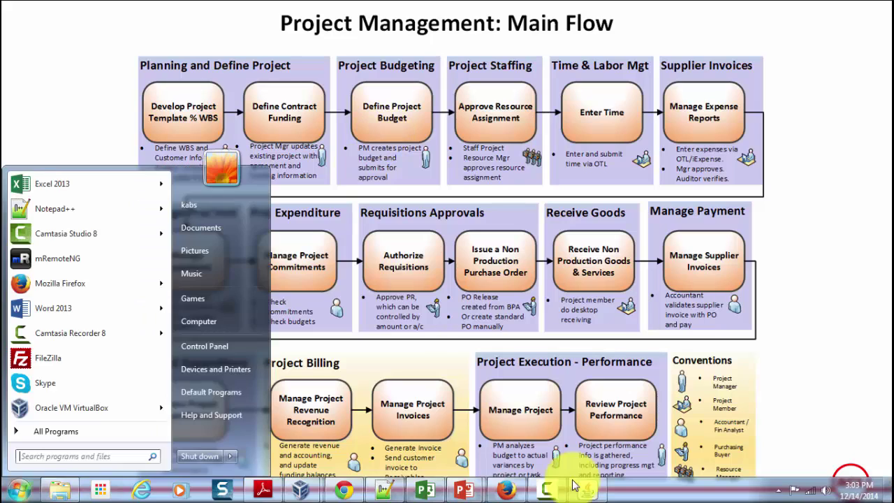
left_click(588, 491)
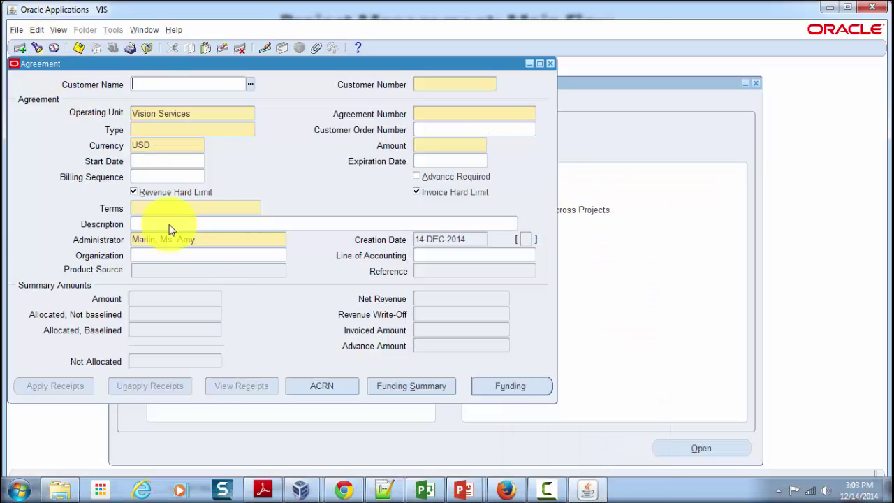
- Switch to the E-Business Suite home page in Firefox and open the Project List under Project Manager, Vision Services (USA)
left_click(506, 491)
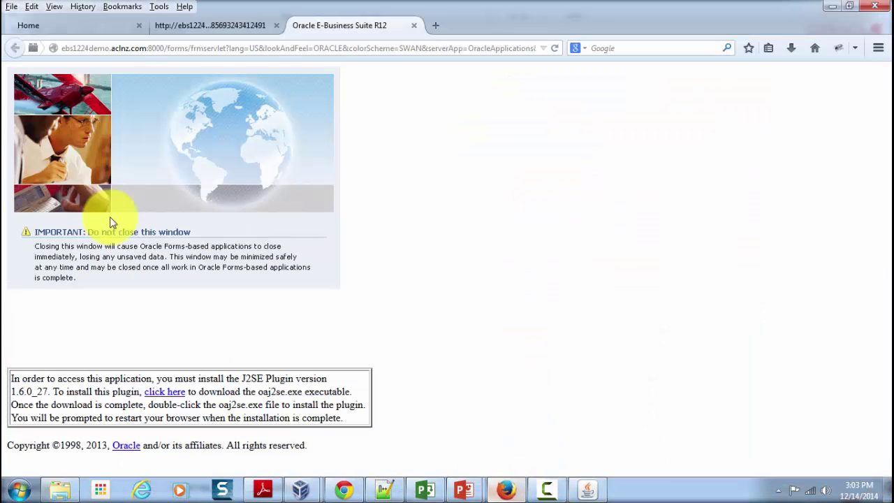
left_click(53, 25)
left_click_drag(220, 300, 217, 236)
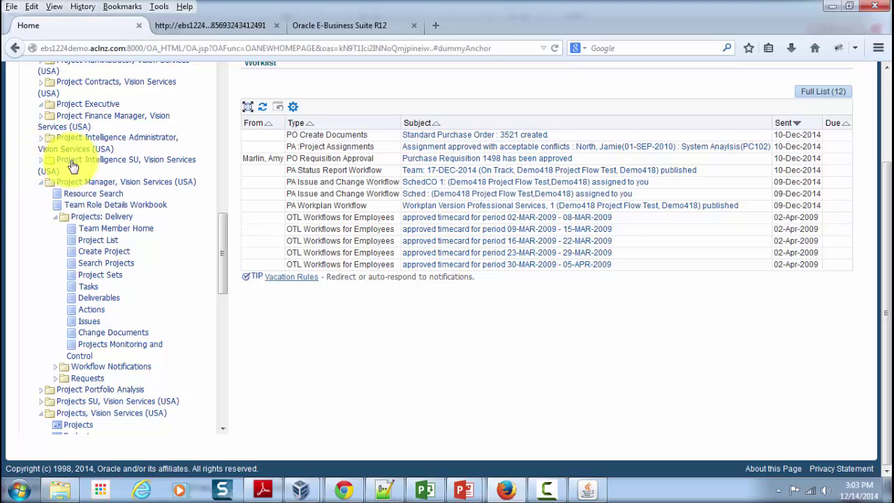
left_click(99, 244)
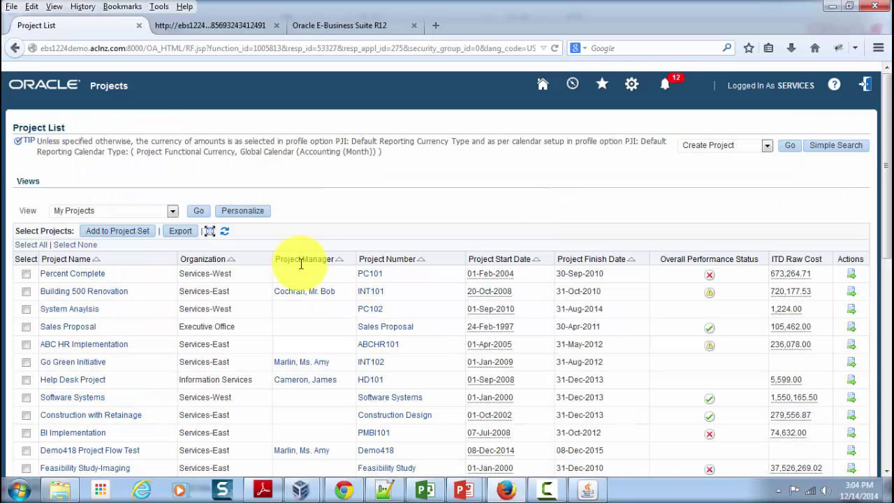
- Look through the project list and open the Demo418 Project Flow Test project
scroll(305, 319, "down", 5)
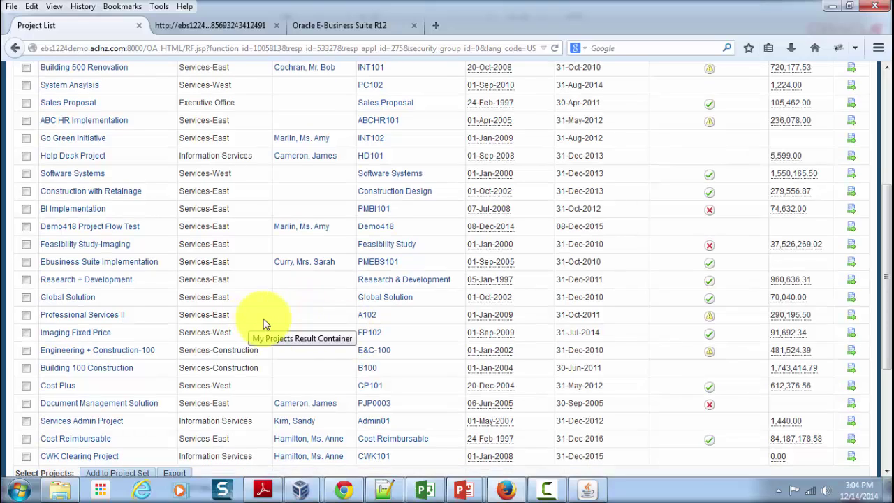
scroll(268, 321, "down", 4)
scroll(270, 325, "up", 5)
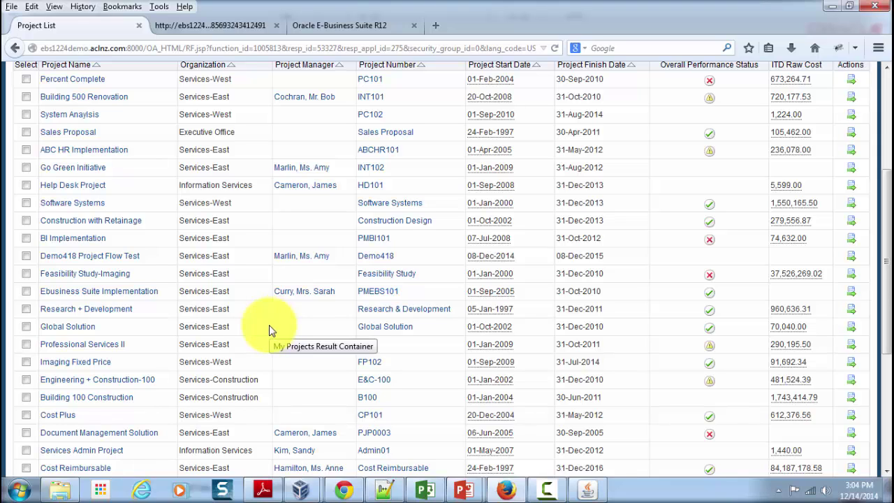
left_click(69, 258)
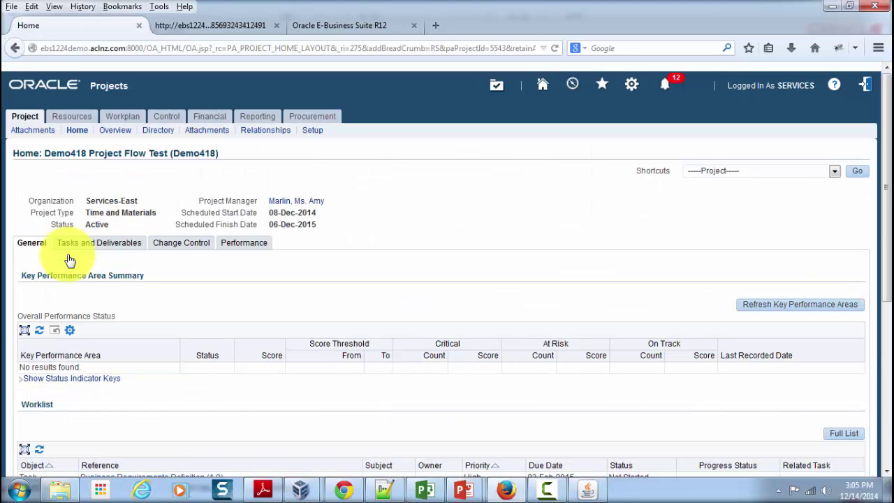
- Go to the project's financial budgets and forecasts, open the Approved Budget plan type's versions and view Approved Budget 1.0
left_click(211, 119)
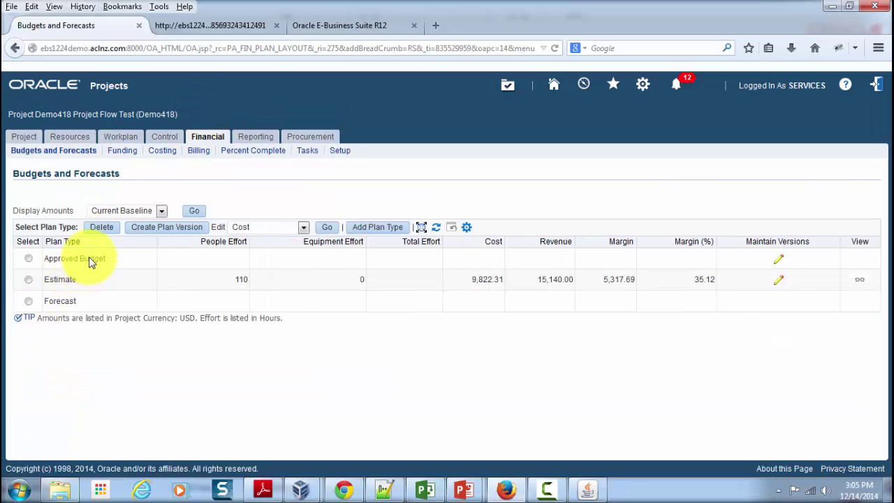
left_click(28, 258)
left_click(784, 264)
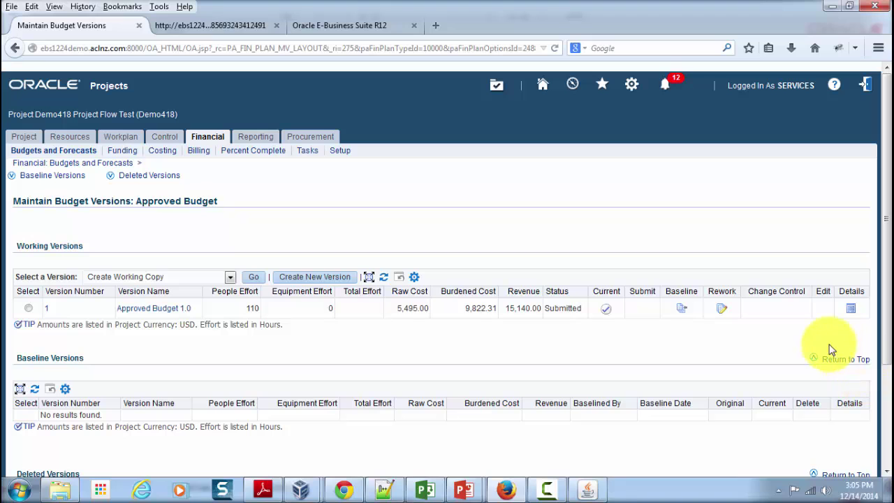
scroll(278, 308, "down", 3)
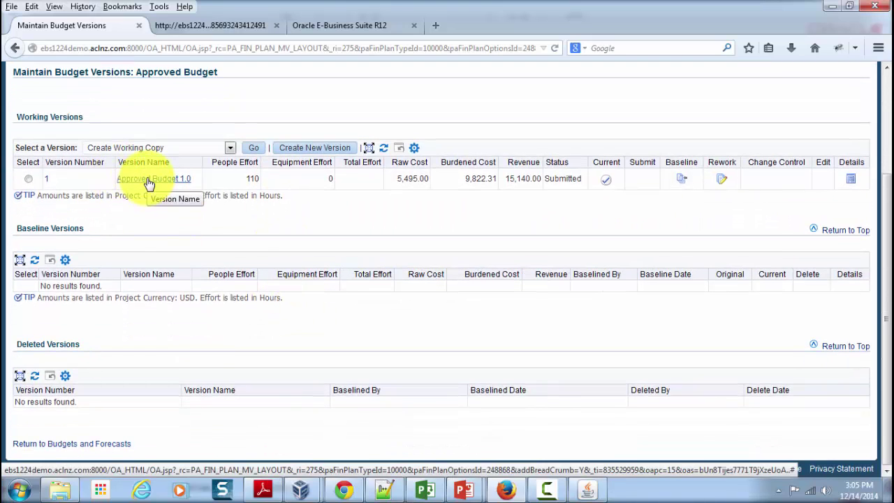
left_click(148, 180)
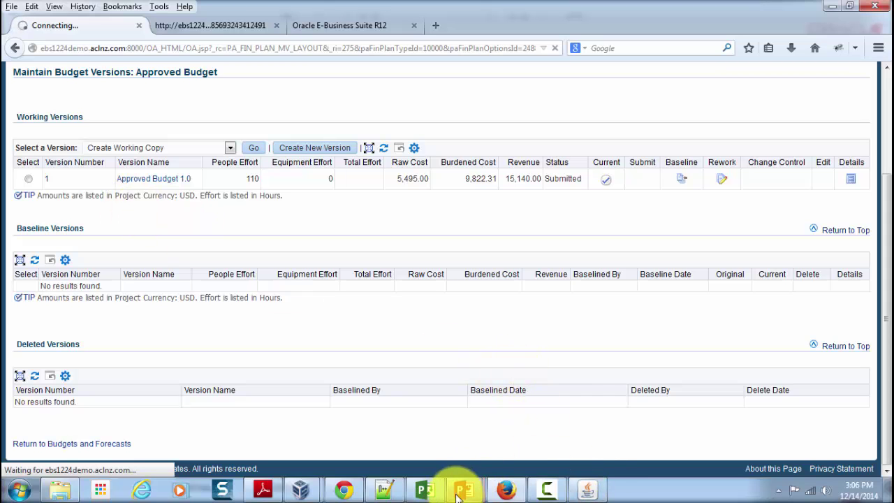
- Revisit the Main Flow slide in the PowerPoint slide show and return to the budget page in Firefox
mouse_move(461, 492)
left_click(502, 456)
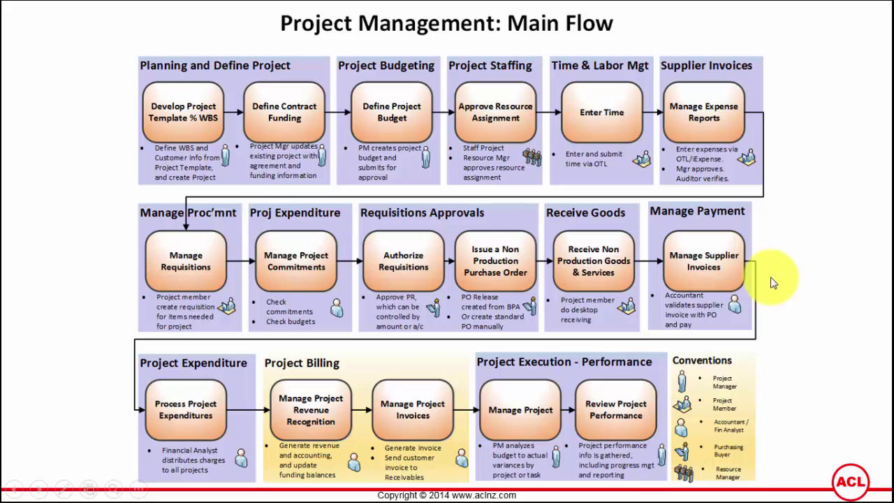
key("super")
left_click(510, 492)
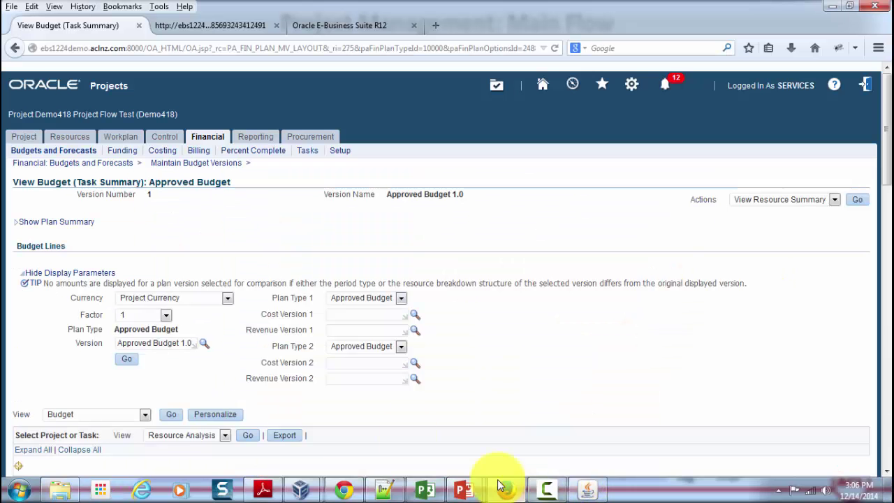
- Open the project's workplan tasks and display them as a Hierarchy
left_click(124, 144)
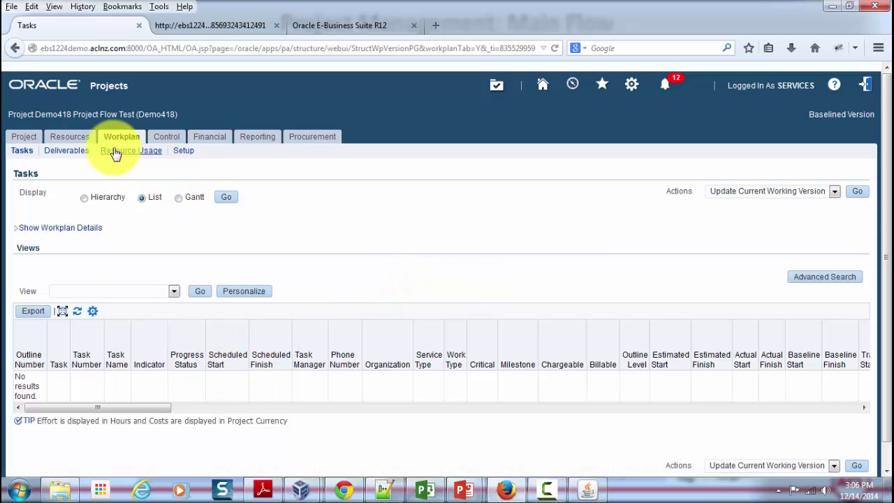
left_click_drag(110, 407, 91, 422)
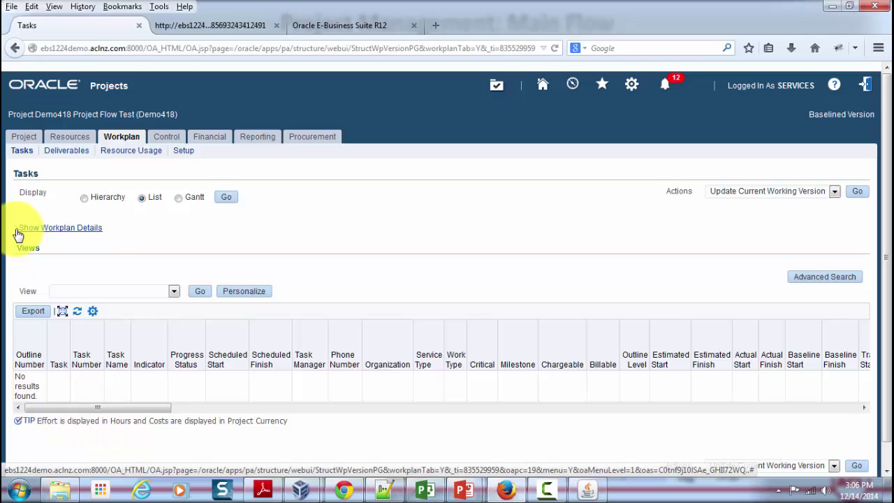
left_click(84, 198)
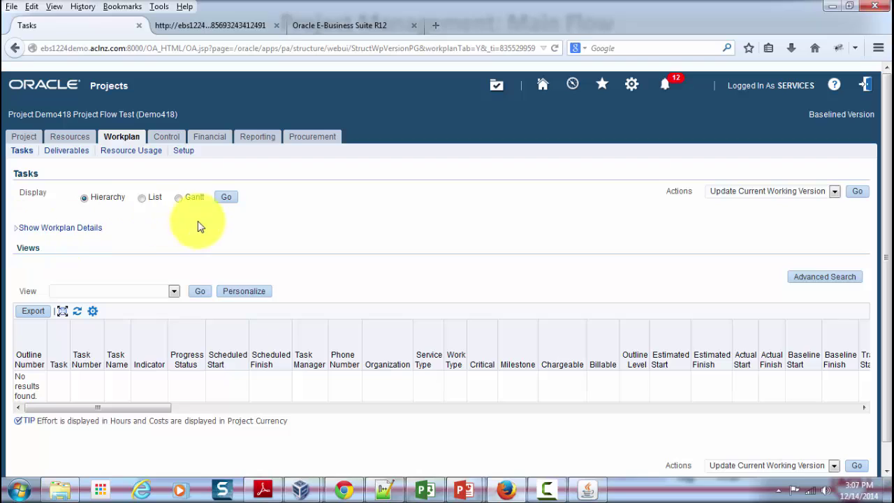
left_click(224, 198)
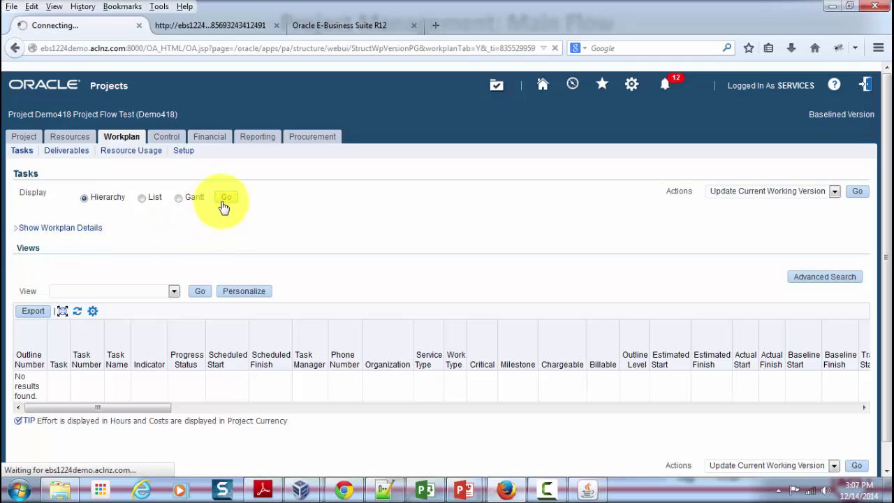
left_click(174, 291)
left_click(174, 291)
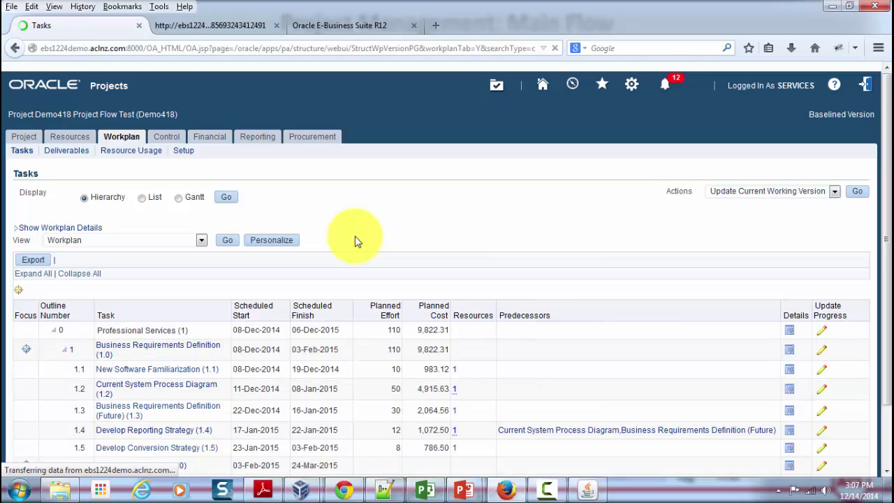
scroll(474, 319, "down", 2)
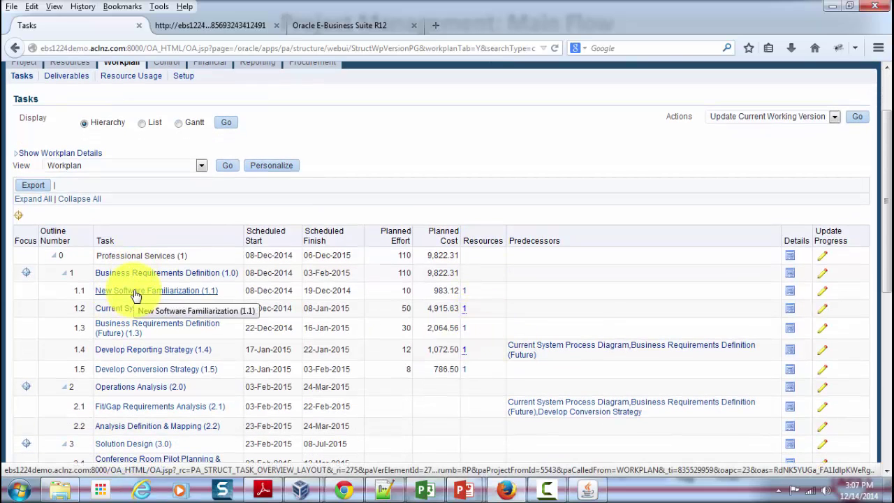
- Open the progress update details of task 1.1 New Software Familiarization and view its assigned resources
left_click(823, 297)
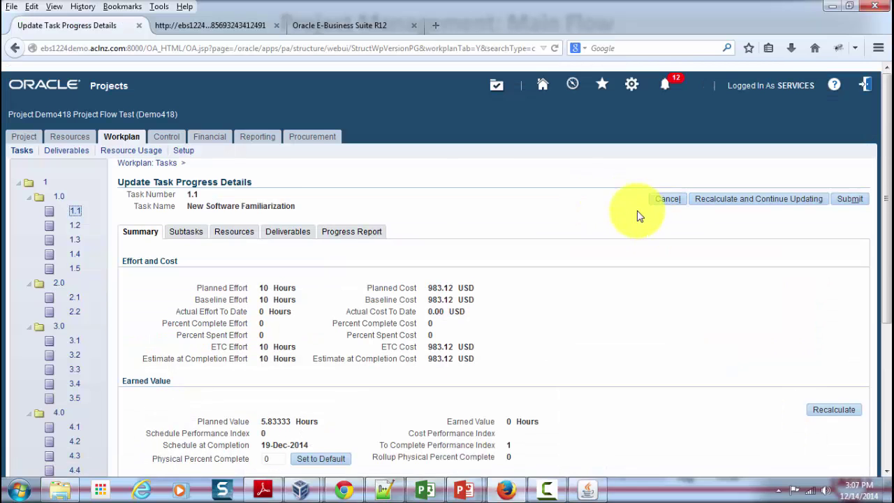
left_click(224, 235)
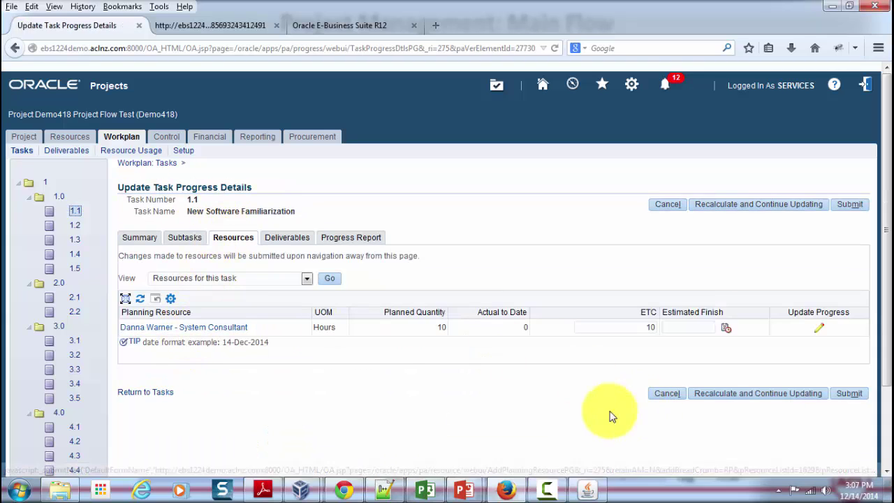
- Switch to the PowerPoint slide show to revisit the Main Flow slide, and return to the task progress page in Firefox
mouse_move(466, 494)
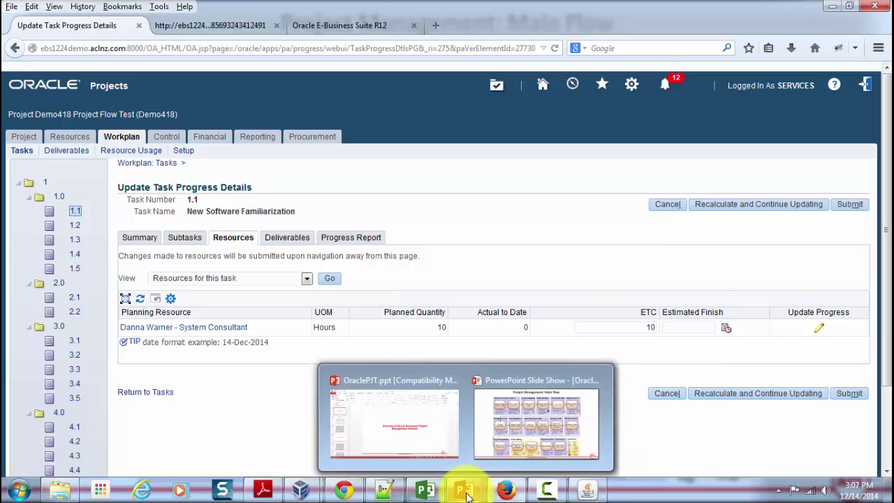
left_click(524, 449)
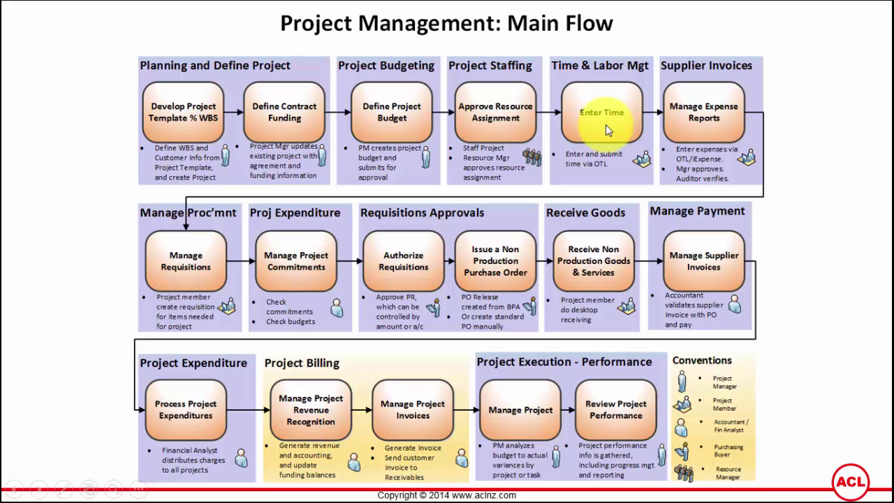
key("super")
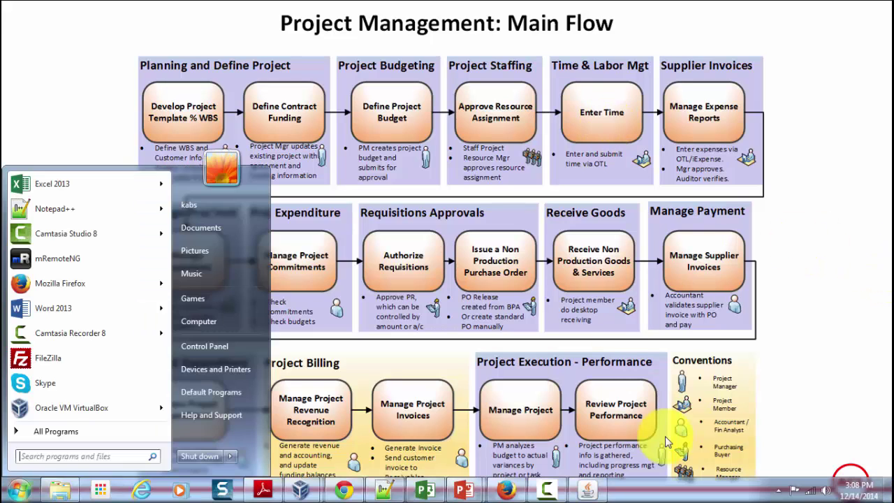
left_click(506, 490)
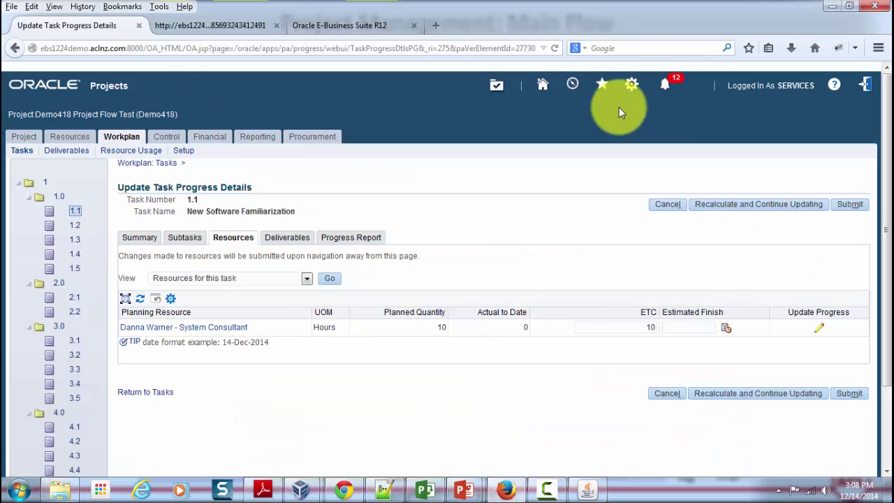
- From the E-Business Suite home page, expand OTL, Vision Services (USA) and its Time entries, and open the Create Timecard page
left_click(543, 84)
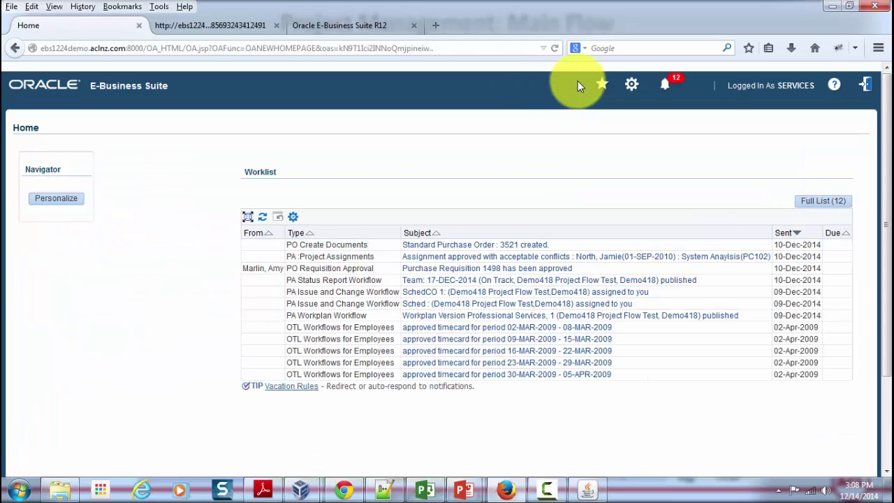
scroll(40, 289, "down", 5)
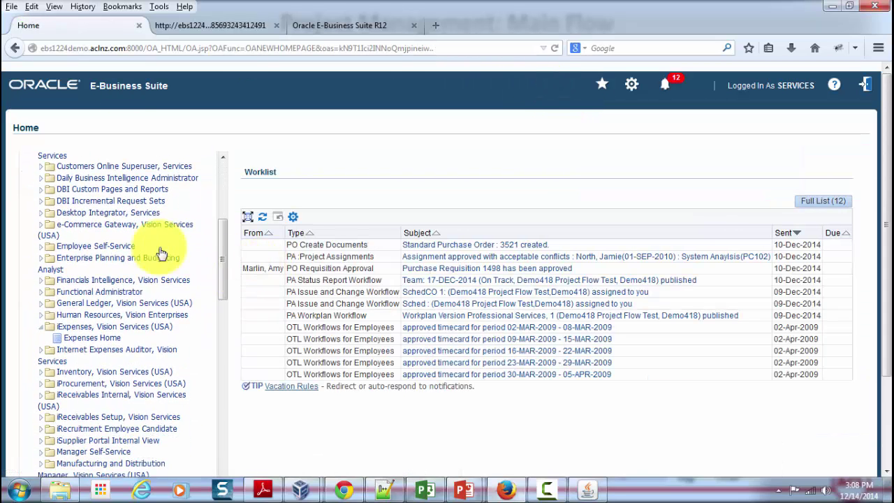
scroll(224, 263, "down", 2)
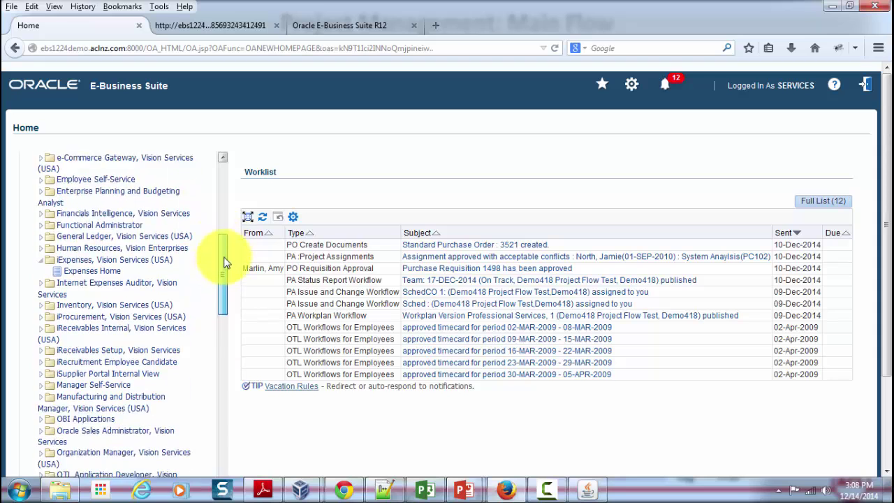
mouse_move(224, 262)
left_mouse_down()
mouse_move(228, 293)
mouse_move(229, 275)
left_mouse_up()
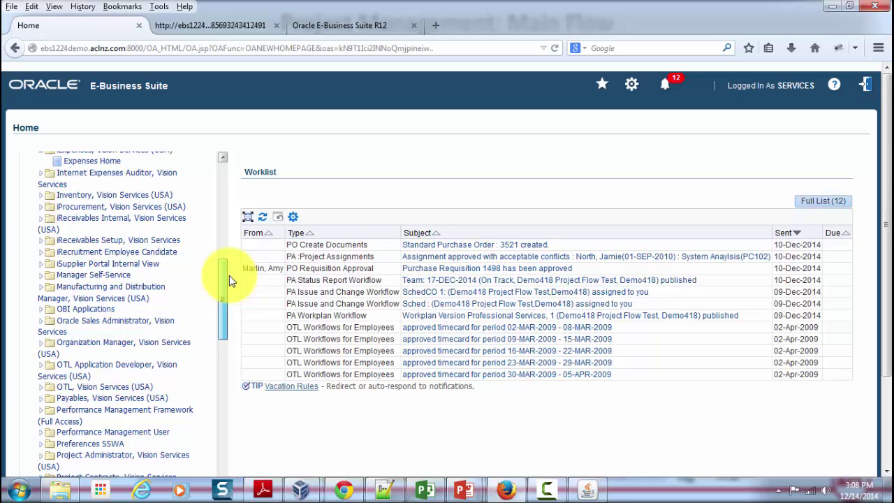
left_click_drag(229, 275, 230, 260)
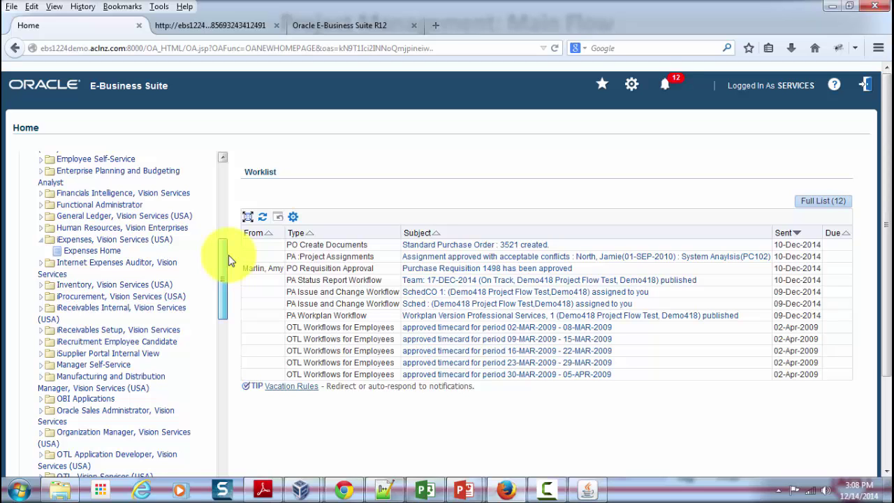
left_click_drag(230, 260, 233, 293)
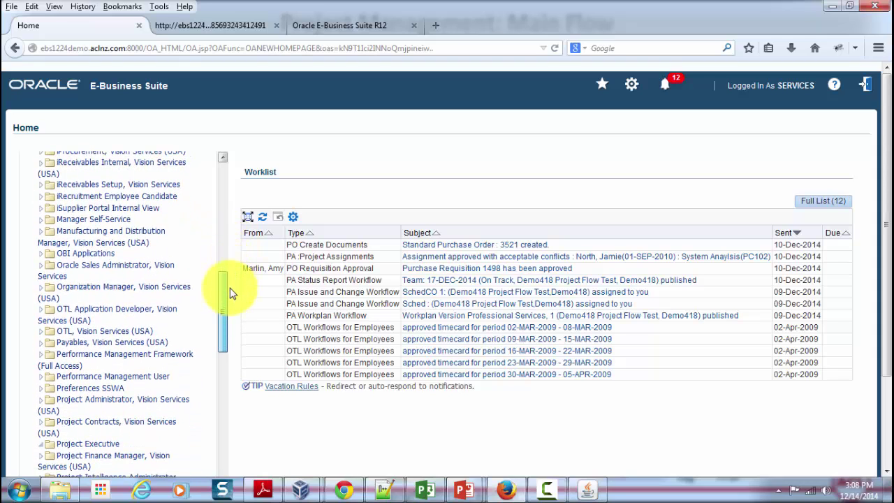
left_click(105, 331)
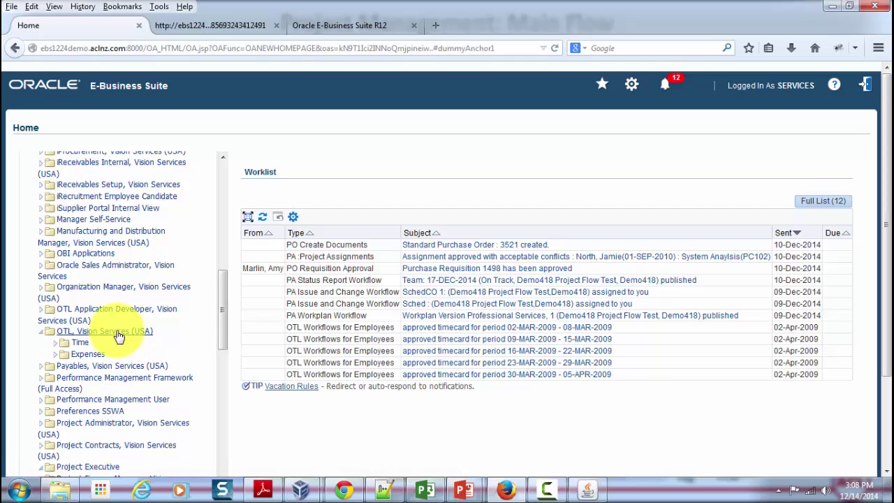
left_click(80, 342)
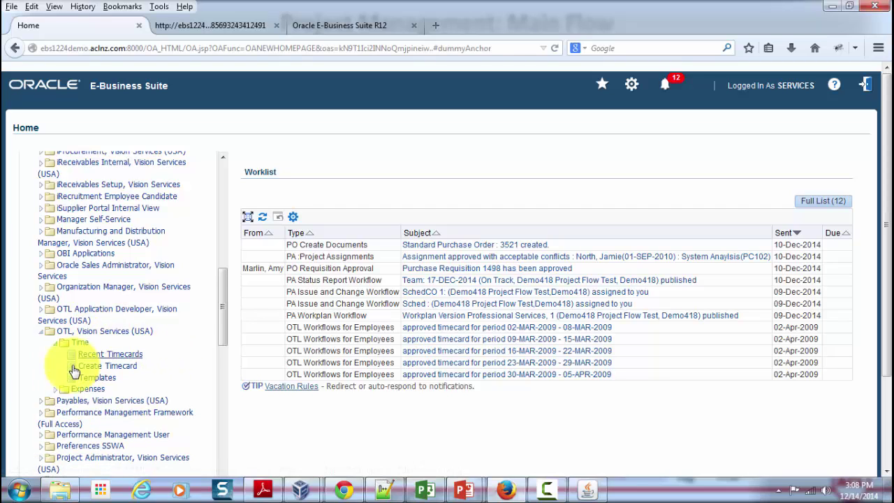
left_click(111, 354)
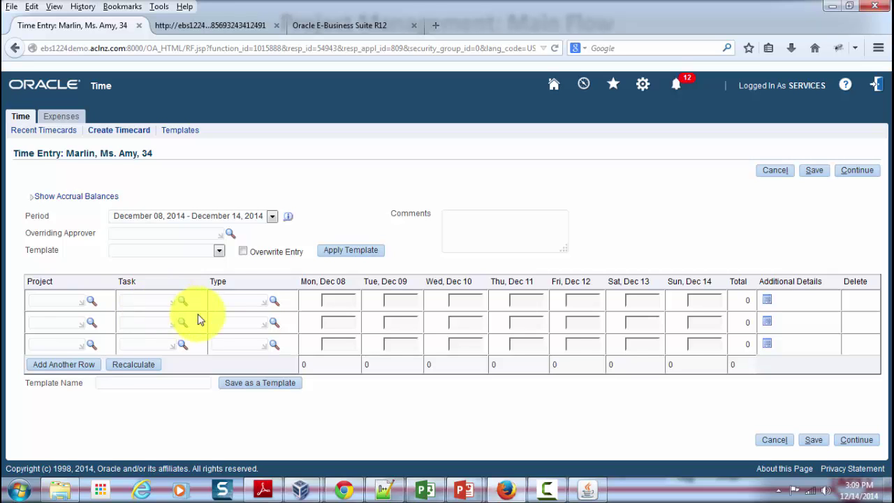
- Return to the home page and open Expenses Home under iExpenses, Vision Services (USA)
left_click(553, 85)
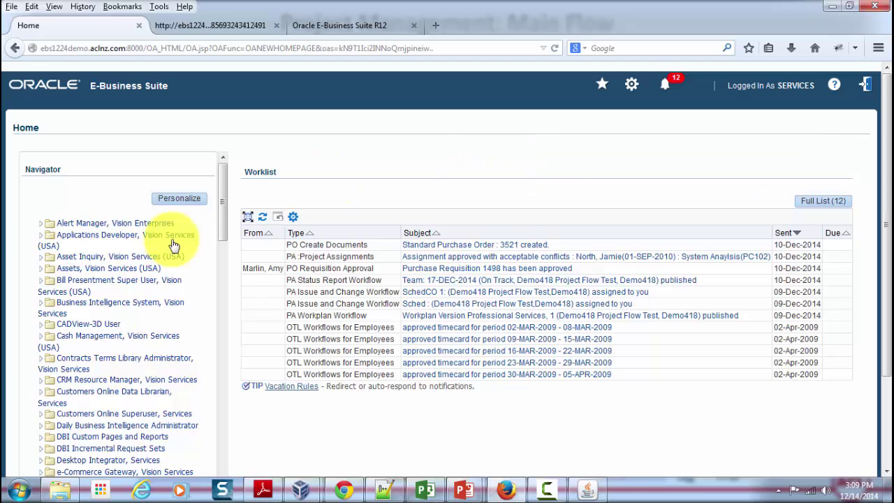
scroll(122, 319, "down", 8)
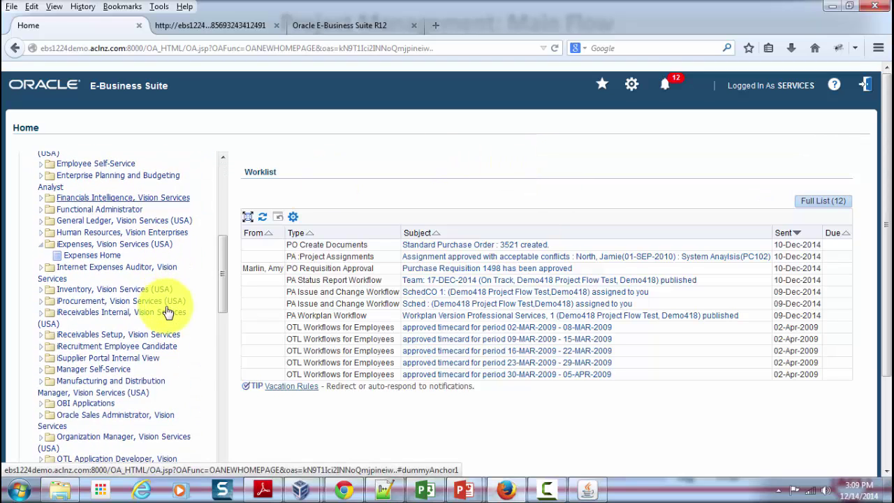
scroll(167, 312, "down", 4)
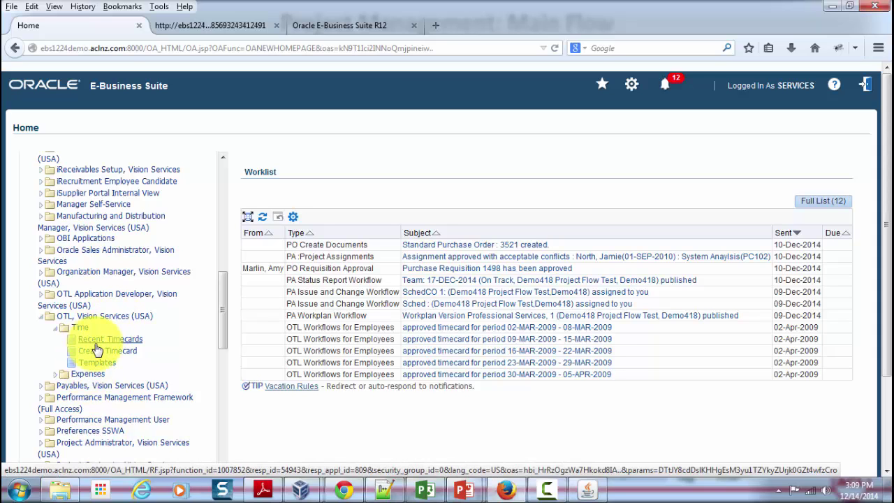
left_click_drag(221, 318, 220, 274)
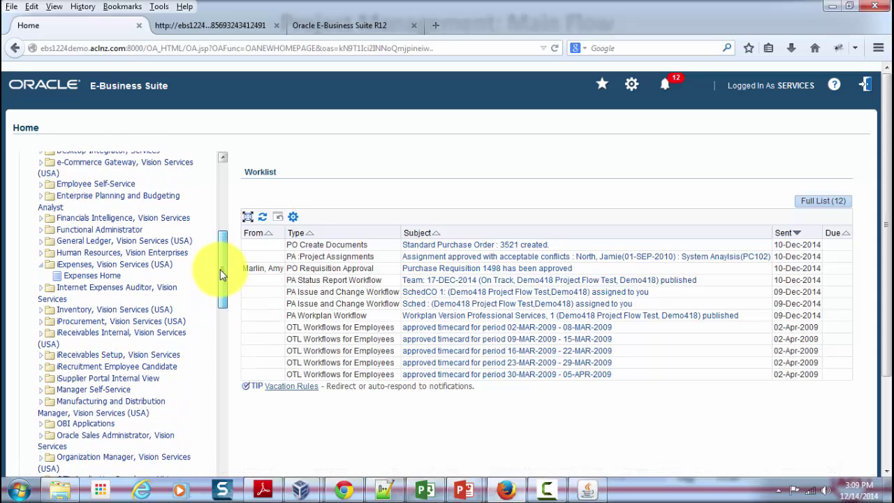
left_click(89, 277)
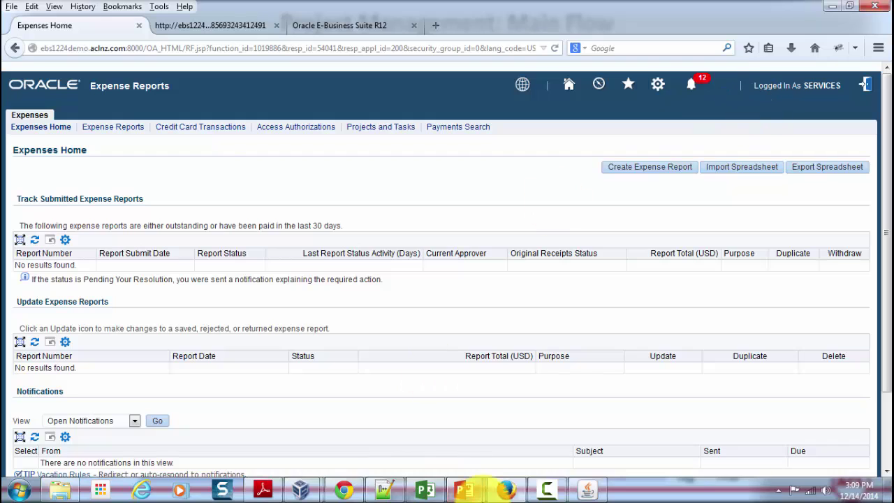
mouse_move(464, 490)
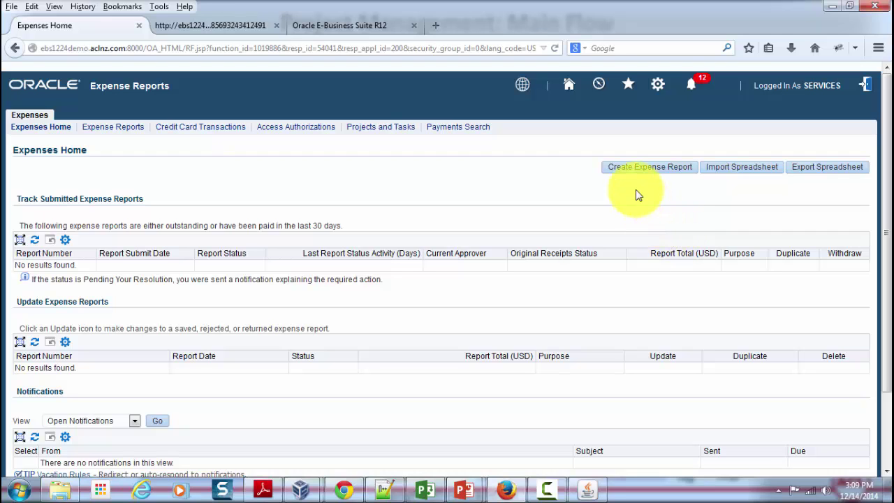
- Go back to the home page and open the Invoice Workbench from the invoice entry functions of Payables, Vision Services (USA)
left_click(569, 84)
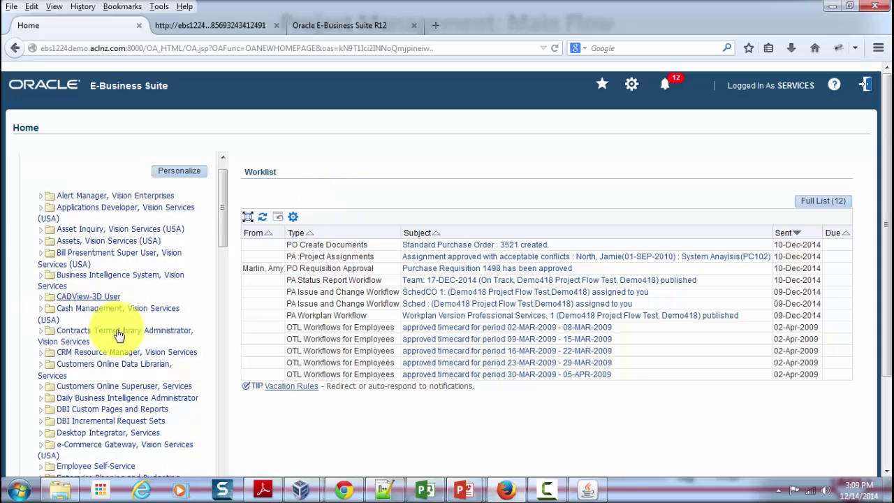
scroll(140, 342, "down", 5)
scroll(168, 344, "down", 1)
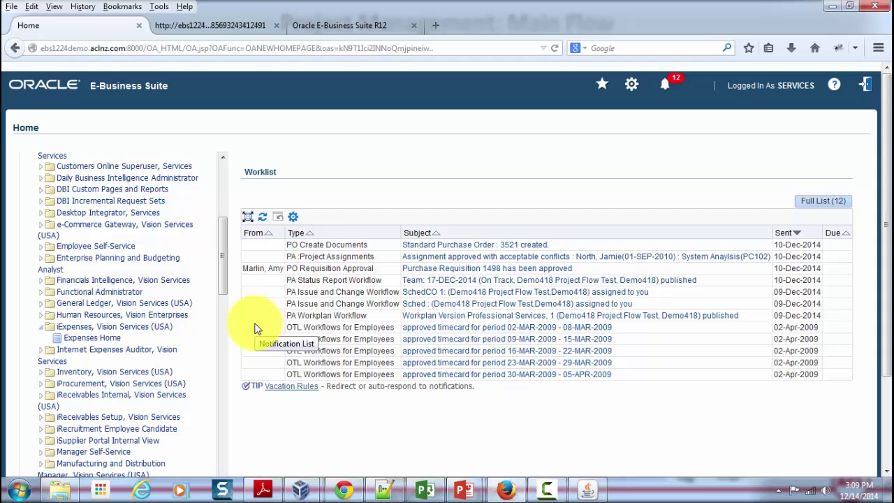
scroll(176, 323, "down", 3)
scroll(176, 323, "down", 8)
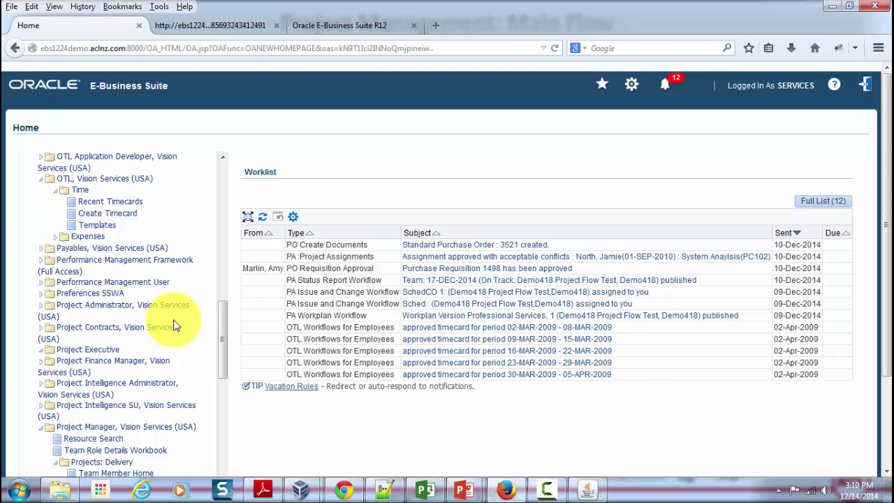
left_click(126, 259)
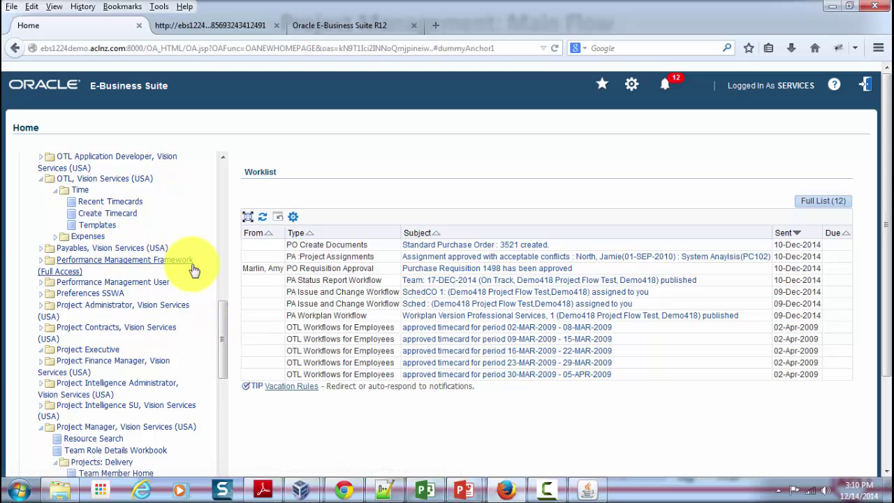
left_click(85, 272)
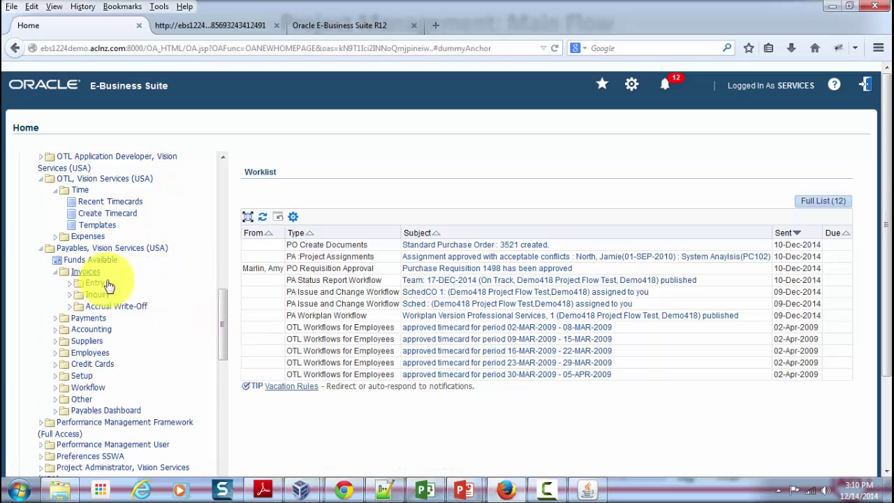
left_click(94, 282)
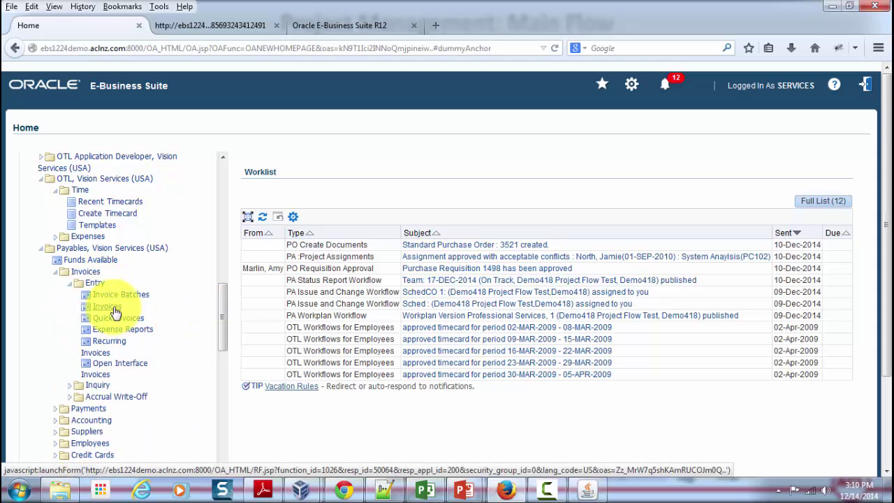
left_click(106, 306)
left_click(587, 488)
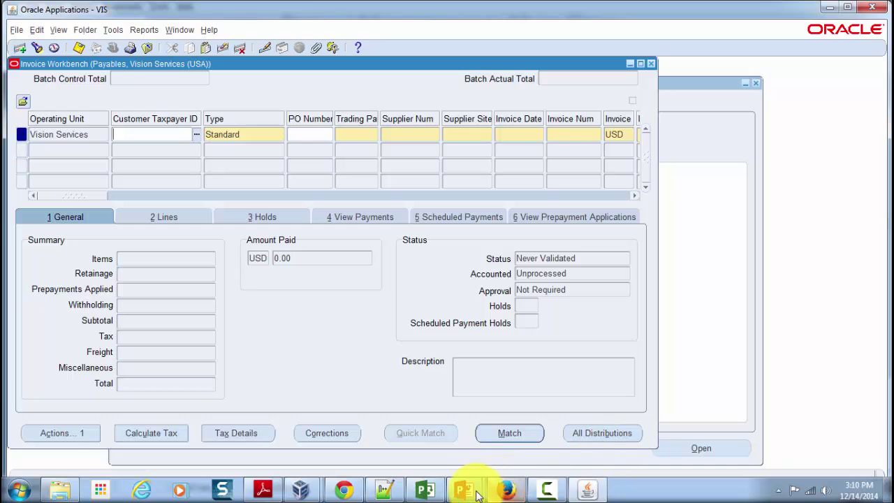
- Review the Main Flow slide in the PowerPoint slide show again, and return to the E-Business Suite home page in Firefox
left_click(520, 433)
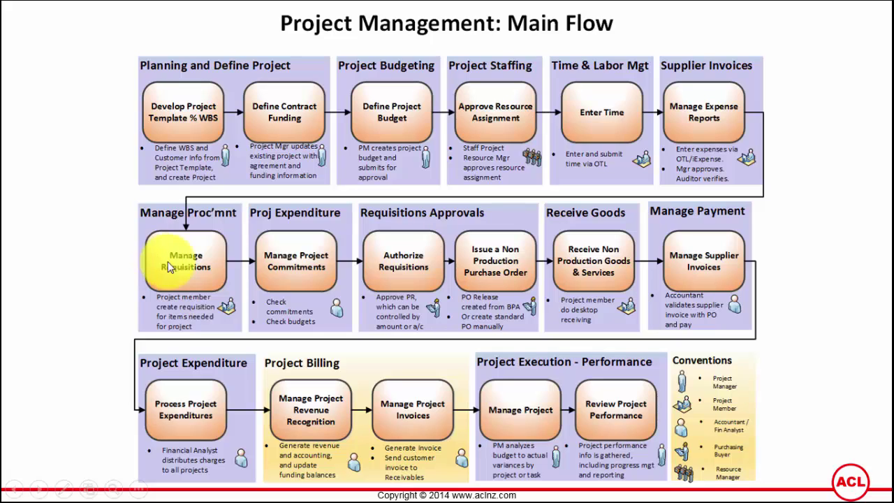
key("super")
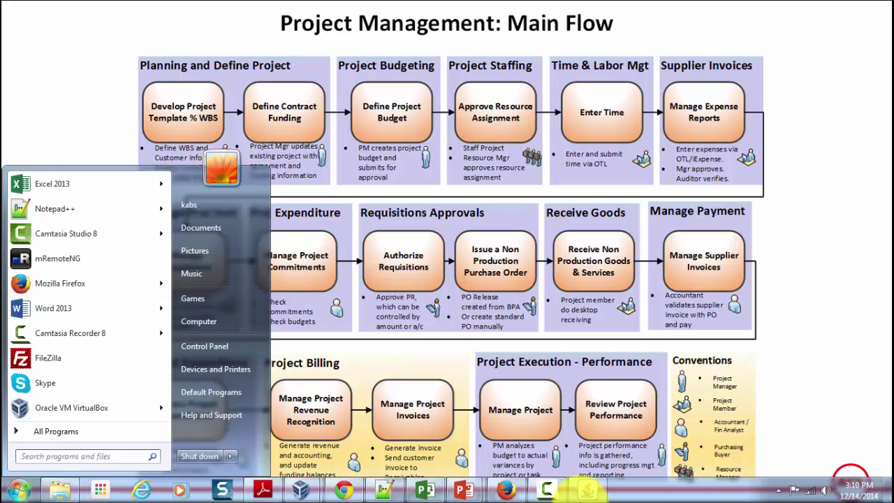
left_click(587, 488)
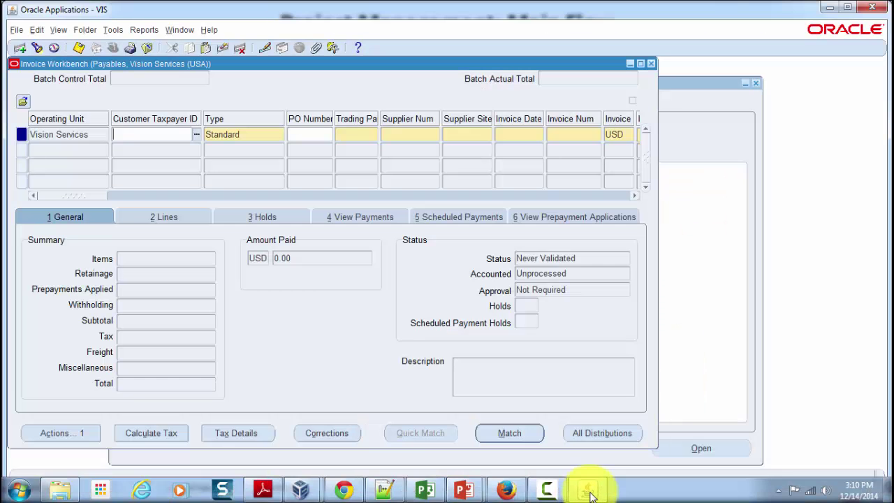
left_click(515, 485)
- Open iProcurement, Vision Services (USA) from the responsibility list and view its list of active contractors
scroll(139, 321, "down", 5)
scroll(169, 333, "down", 3)
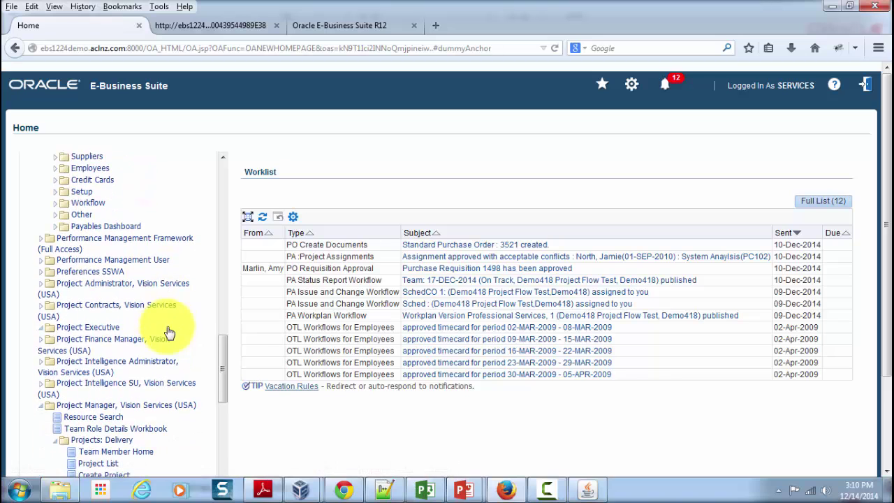
scroll(178, 332, "up", 4)
scroll(178, 331, "up", 8)
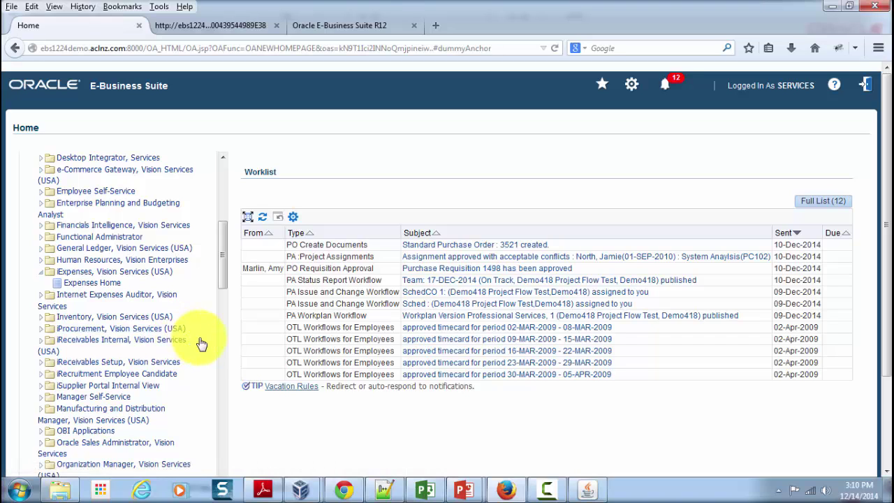
left_click(138, 330)
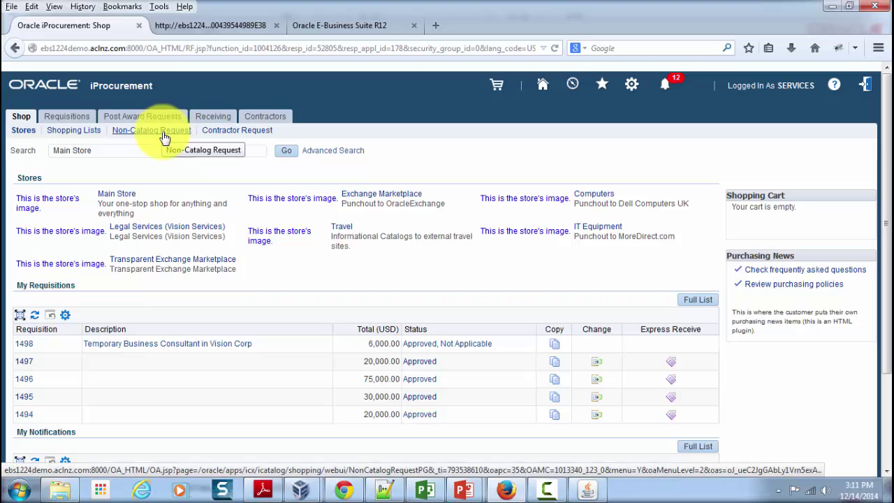
left_click(274, 120)
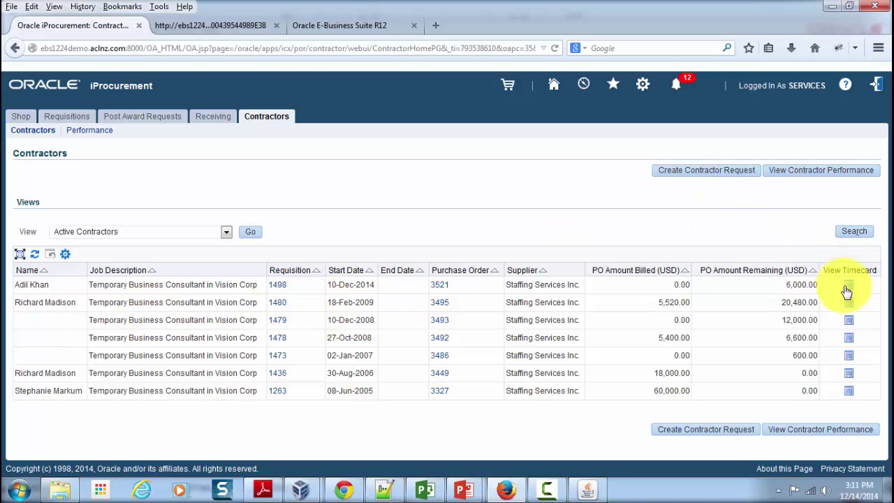
- Open requisition 1498 from the active contractors list to view its details, and switch to the Main Flow slide in the PowerPoint slide show
left_click(278, 286)
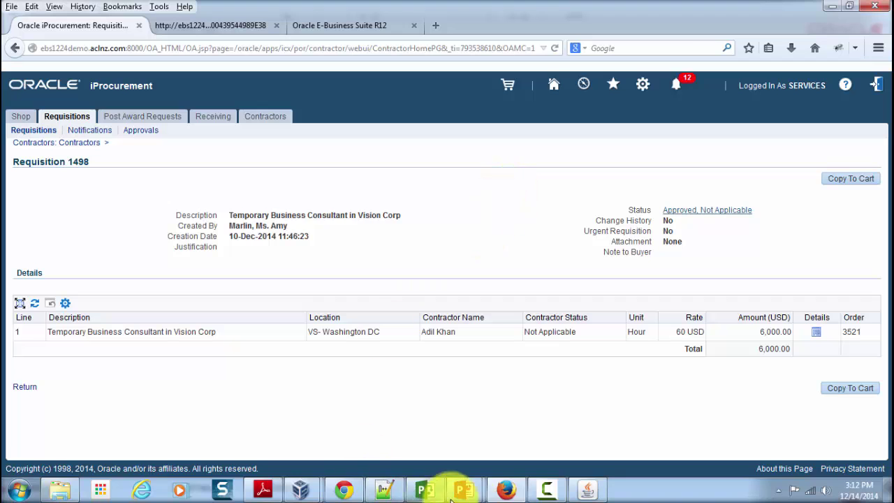
mouse_move(464, 490)
left_click(518, 424)
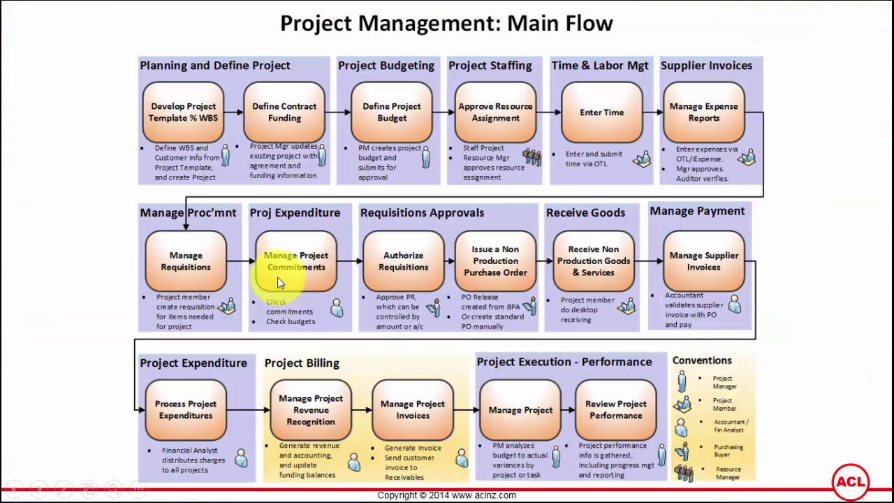
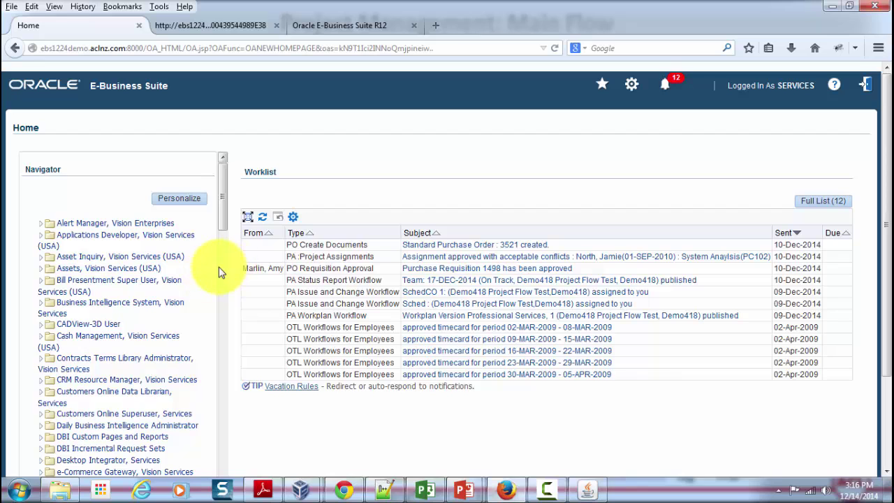
- Collapse the Payables, Vision Services (USA) and OTL, Vision Services (USA) responsibilities in the home page Navigator
scroll(219, 272, "down", 10)
scroll(218, 267, "down", 5)
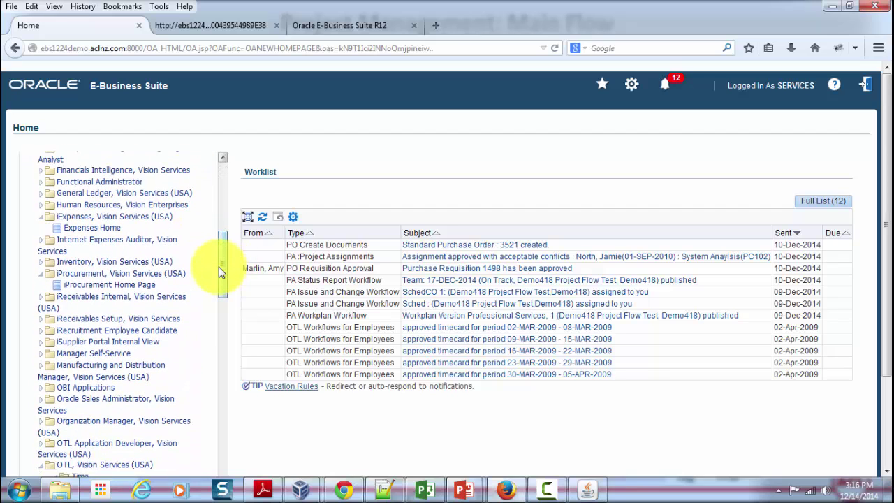
scroll(180, 271, "down", 4)
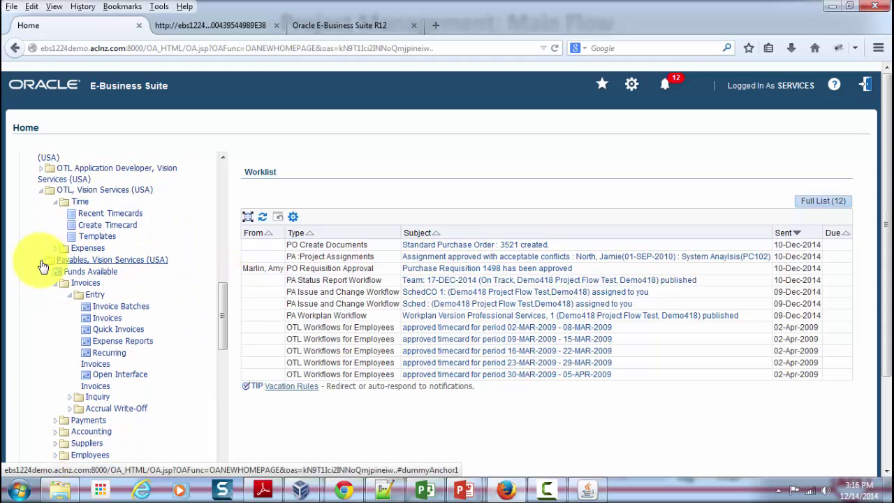
left_click(41, 259)
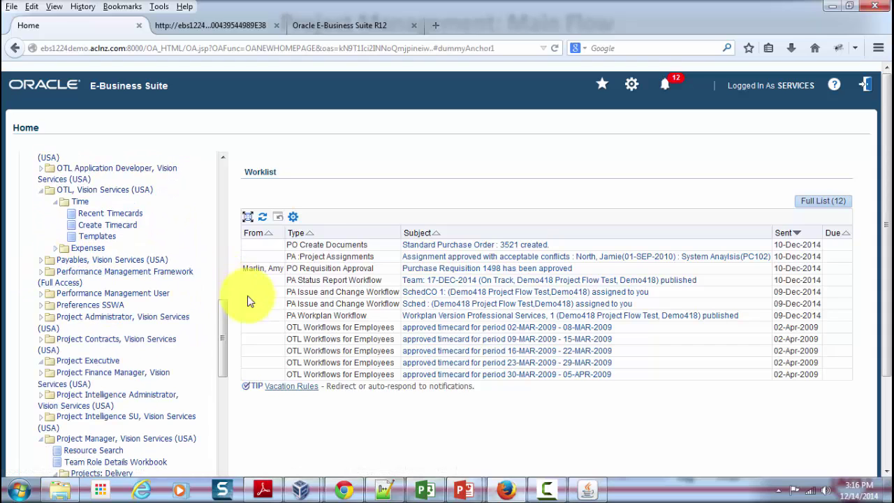
left_click(40, 189)
- Collapse the Projects, Vision Services (USA) and Project Manager, Vision Services (USA) responsibilities in the home page Navigator
scroll(171, 265, "down", 4)
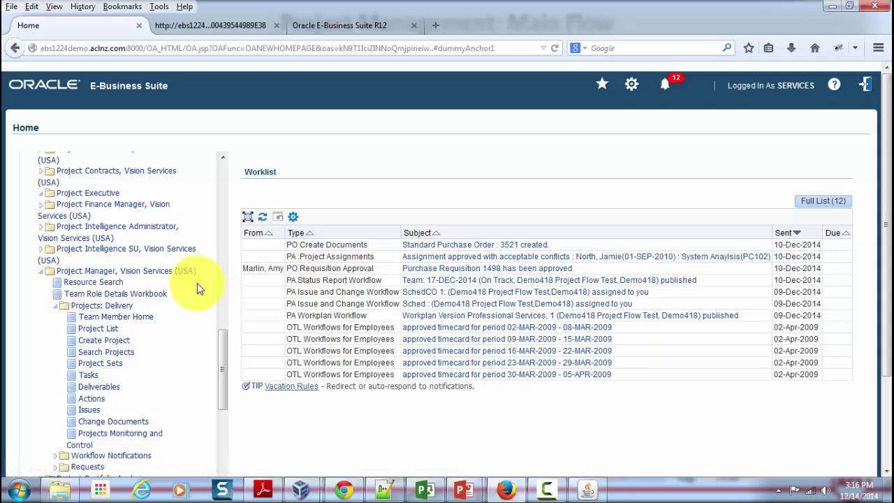
scroll(197, 283, "down", 3)
scroll(196, 291, "down", 3)
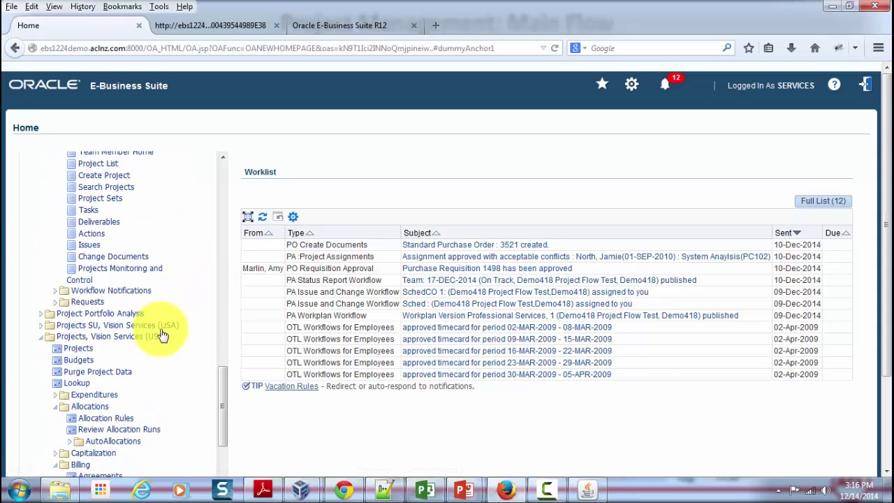
left_click(41, 337)
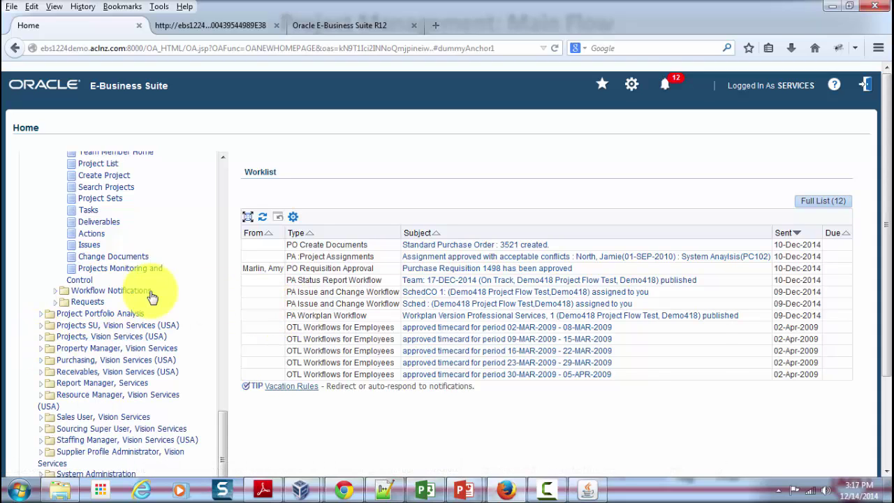
scroll(161, 297, "up", 3)
scroll(161, 297, "up", 1)
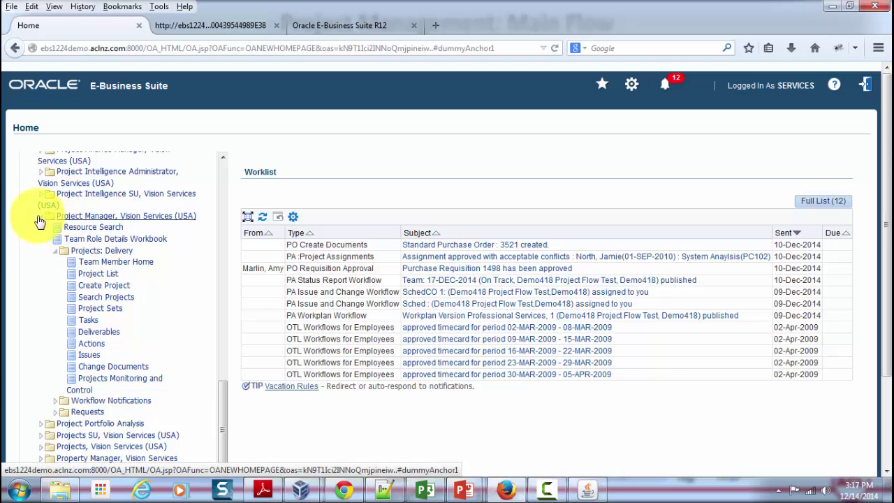
left_click(112, 215)
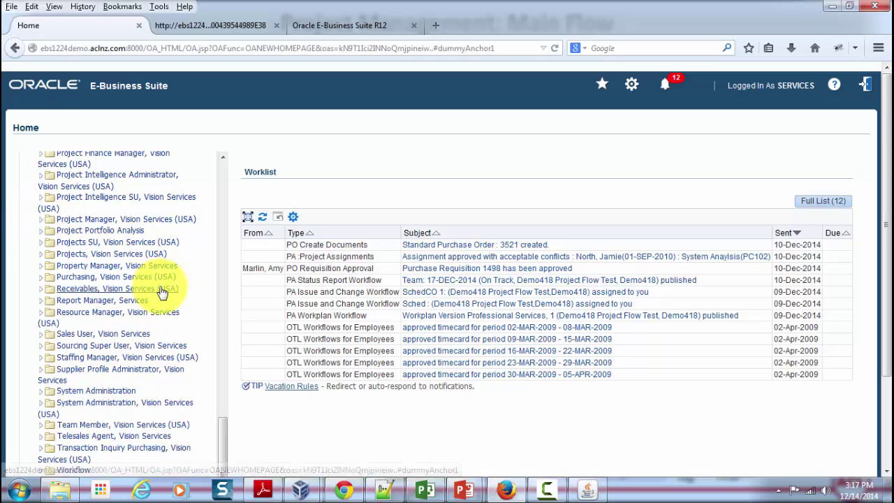
- Open the Transactions form from the transaction functions of Receivables, Vision Services (USA), and maximize the Oracle Applications window
scroll(160, 287, "down", 3)
scroll(160, 289, "up", 3)
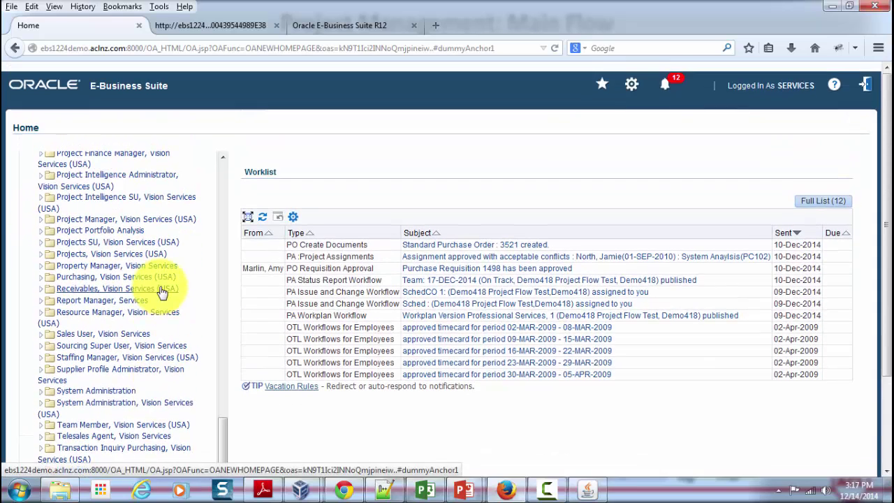
scroll(160, 289, "up", 2)
scroll(190, 340, "up", 3)
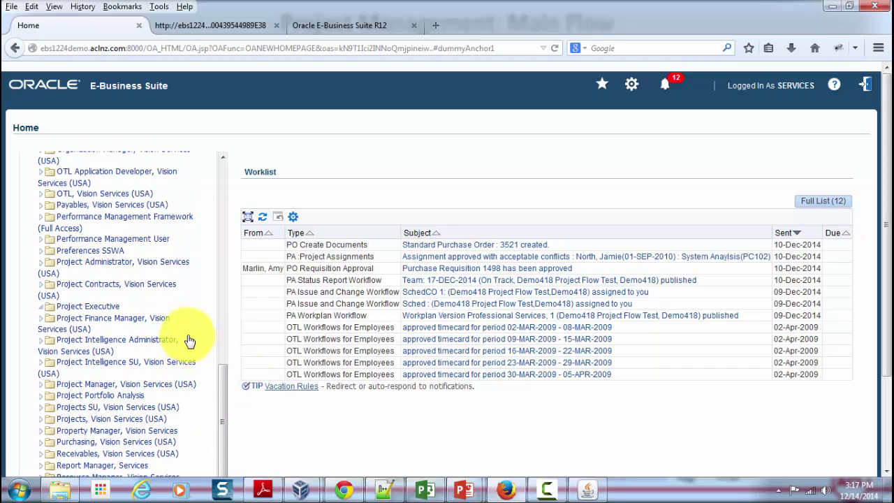
scroll(189, 340, "down", 4)
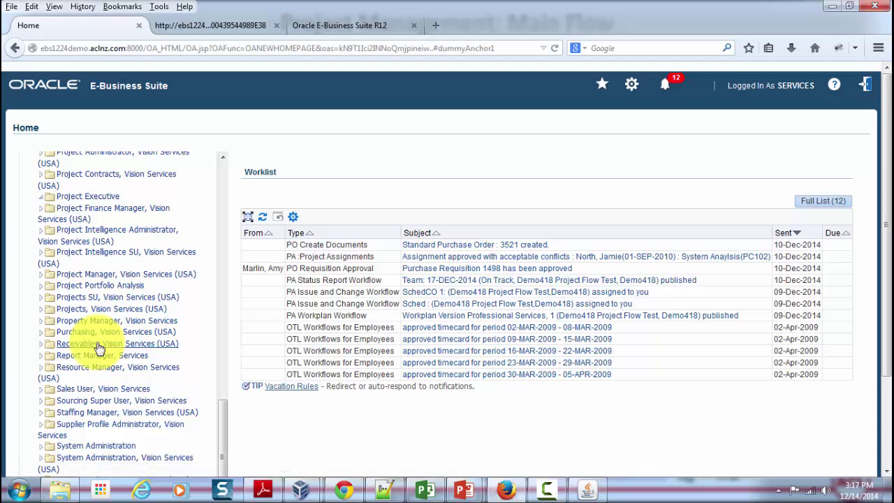
left_click(98, 343)
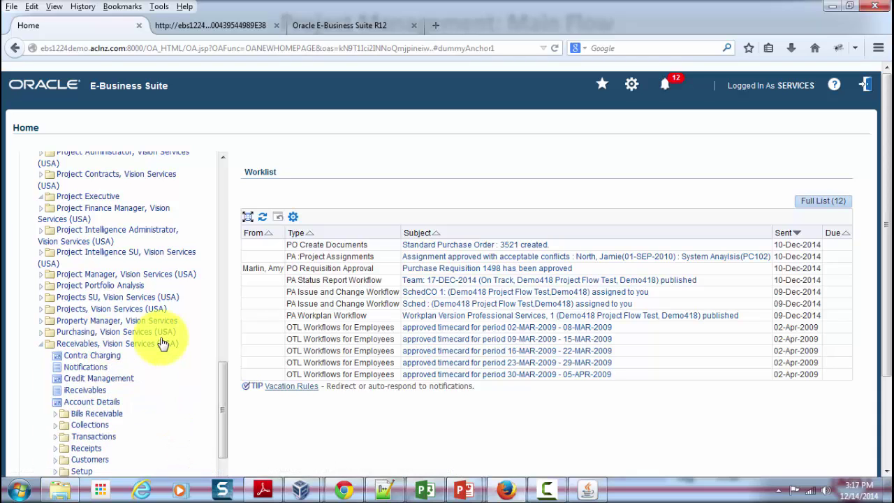
scroll(164, 335, "down", 2)
scroll(165, 339, "down", 1)
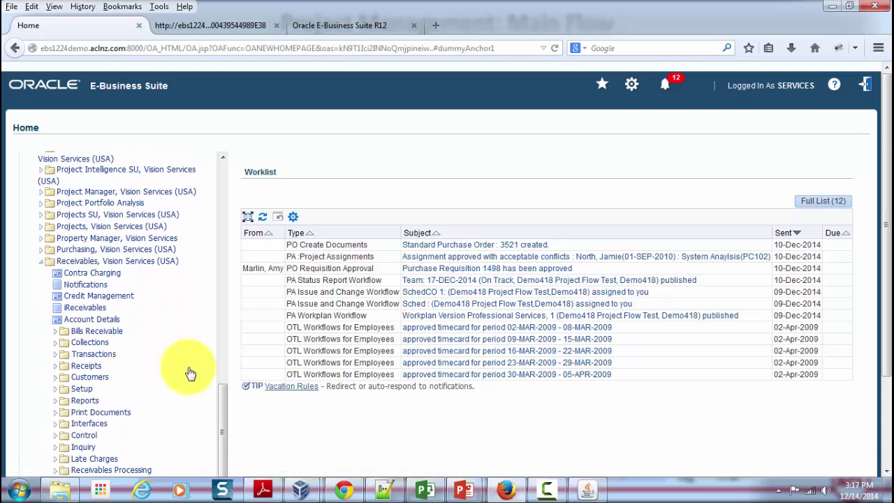
left_click(98, 354)
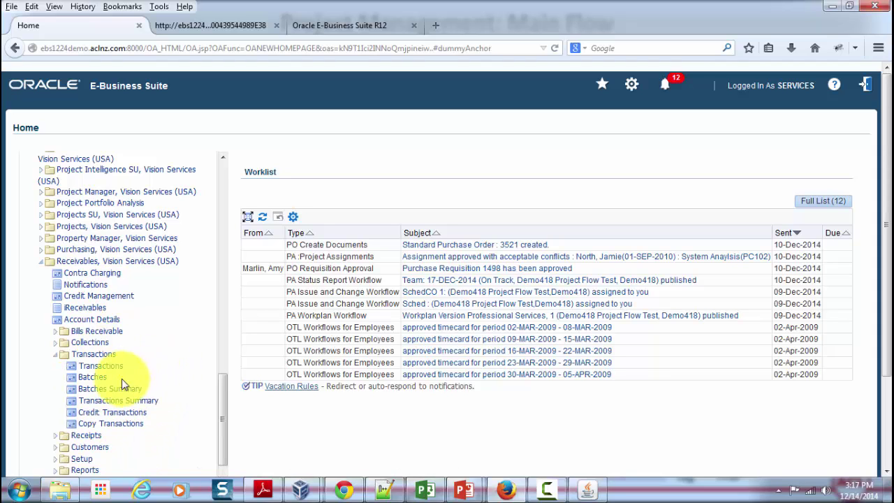
left_click(102, 368)
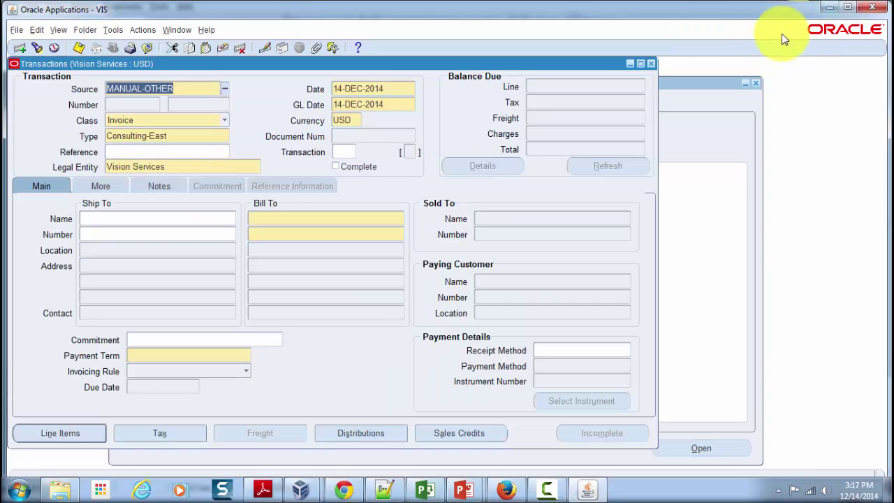
left_click(848, 8)
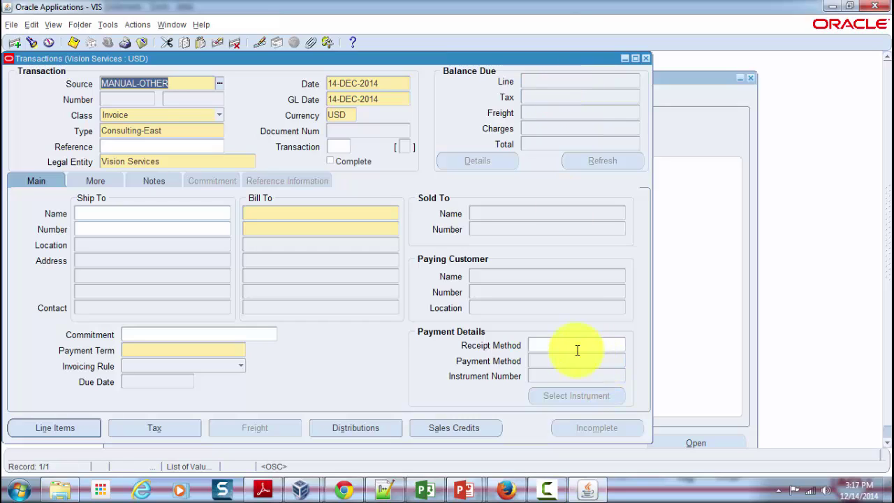
- Show the Receivables Navigator, expand its Receipts functions and select the Receipts function
left_click(48, 43)
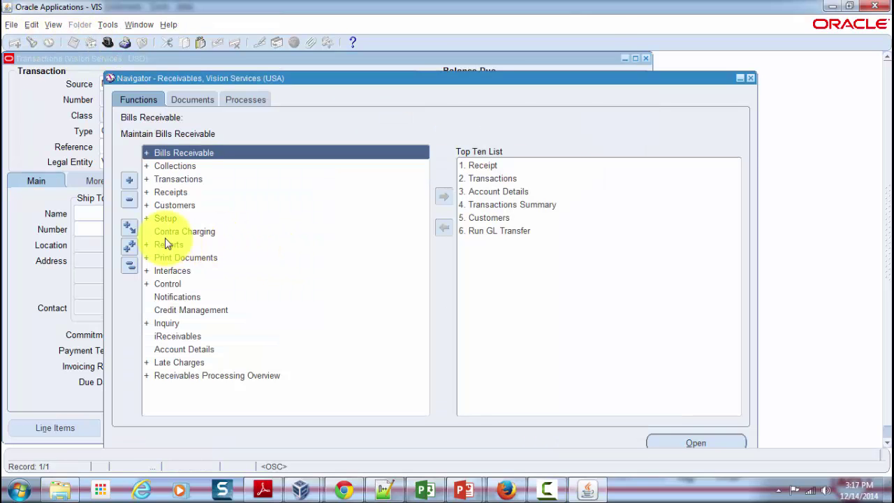
double_click(175, 191)
left_click(214, 201)
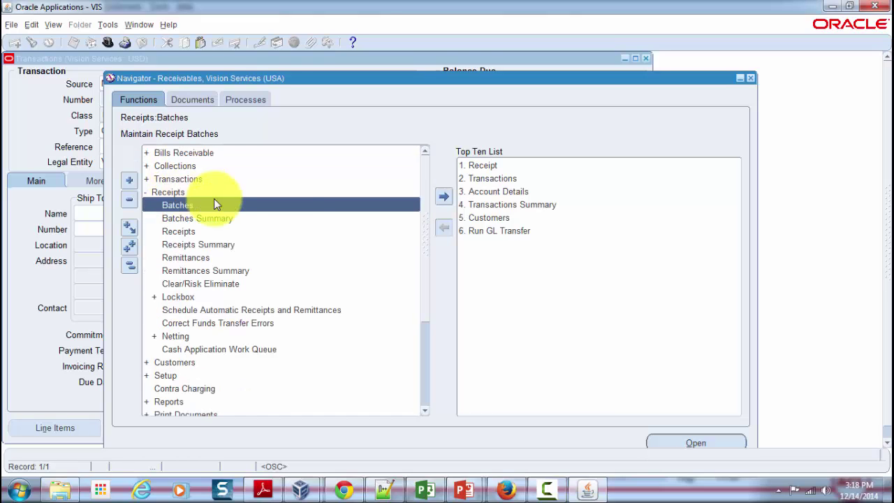
left_click(183, 230)
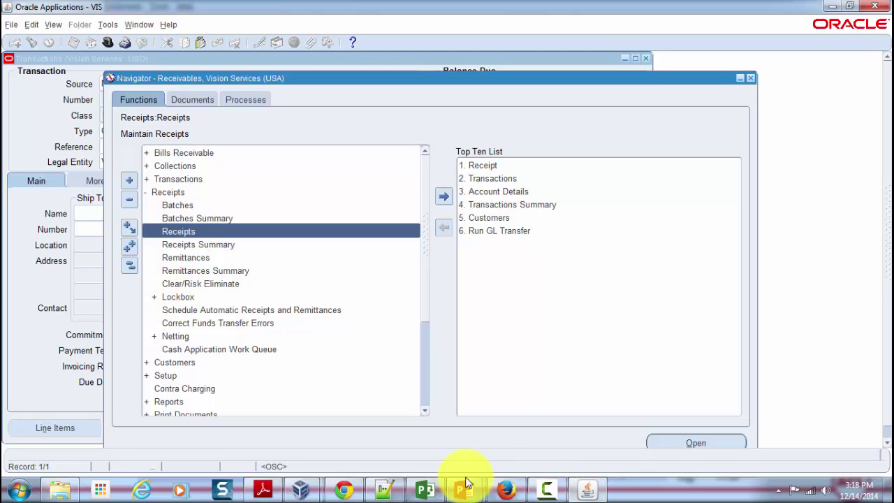
- Review the Main Flow slide in the PowerPoint slide show, and switch back to the E-Business Suite home page in Firefox
mouse_move(463, 489)
left_click(516, 447)
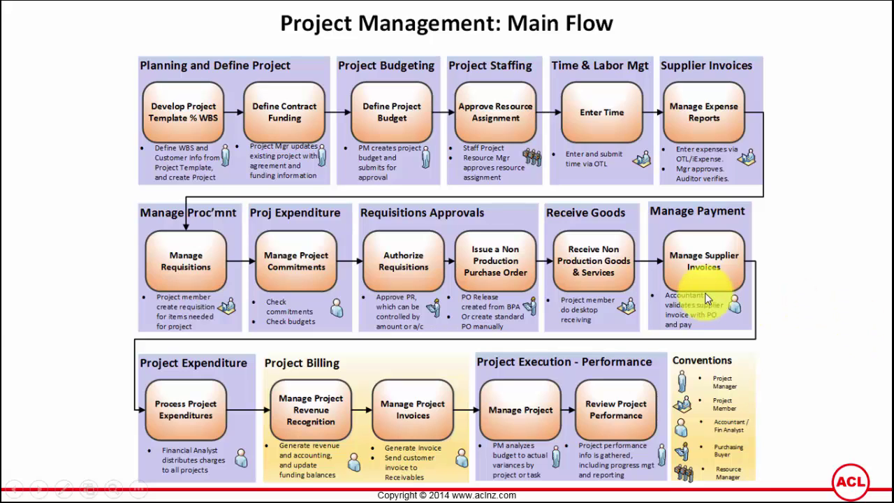
key("super")
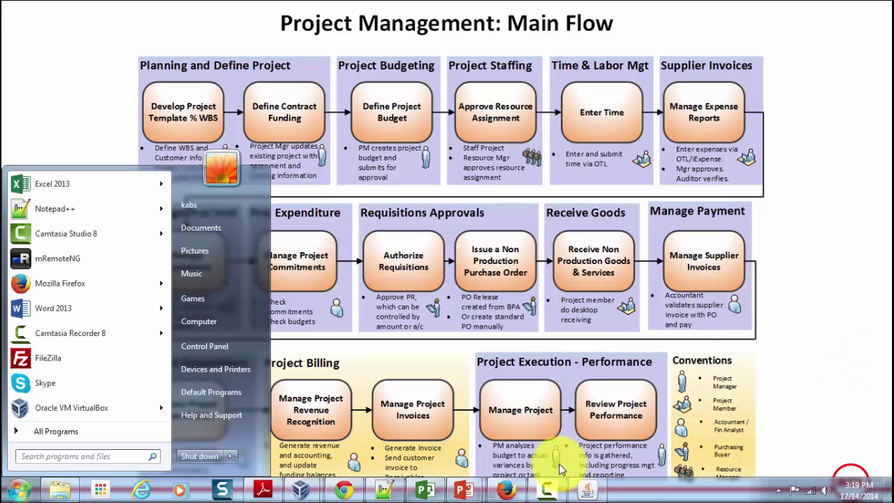
left_click(505, 490)
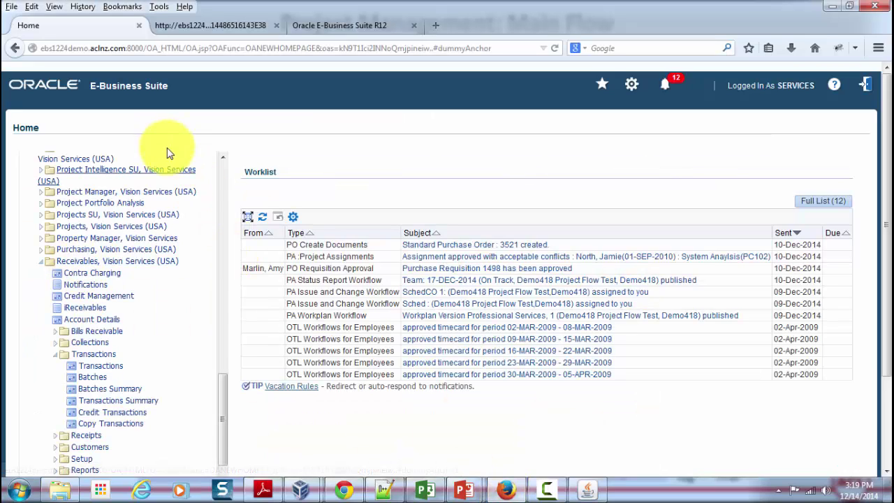
- Open the Project List under Project Manager, Vision Services (USA), and open the Demo418 Project Flow Test project
left_click_drag(219, 387, 210, 357)
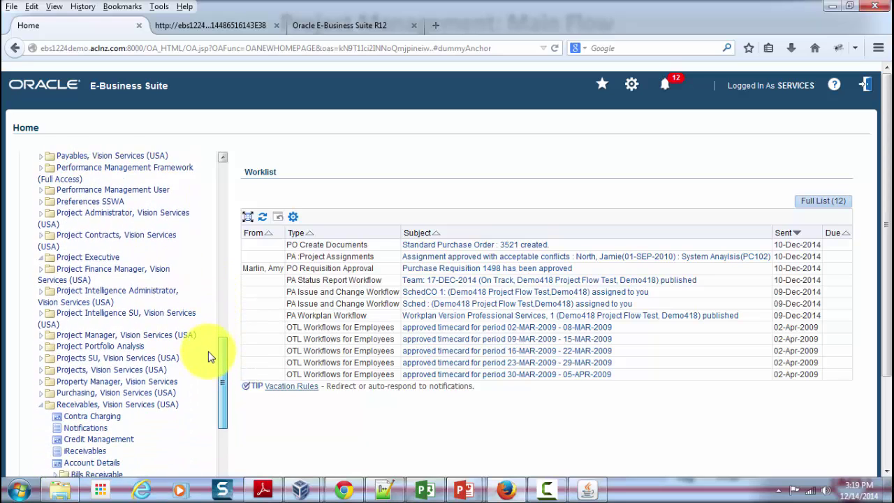
left_click(156, 338)
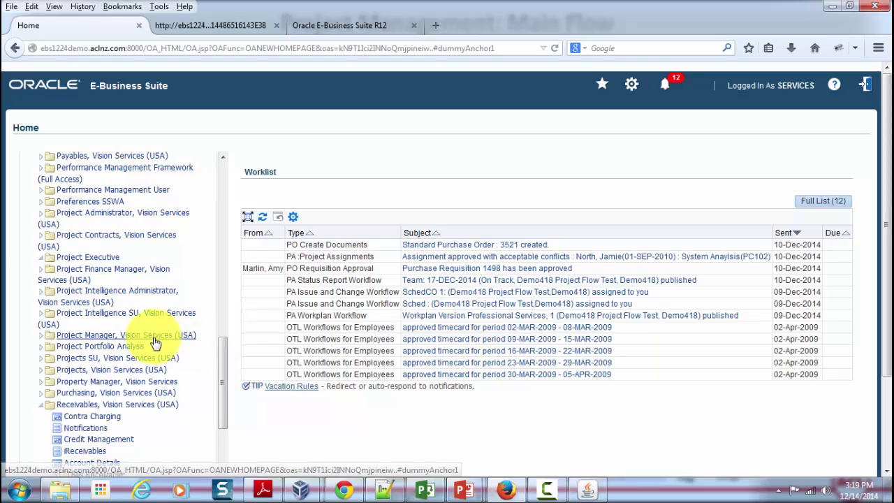
left_click(105, 395)
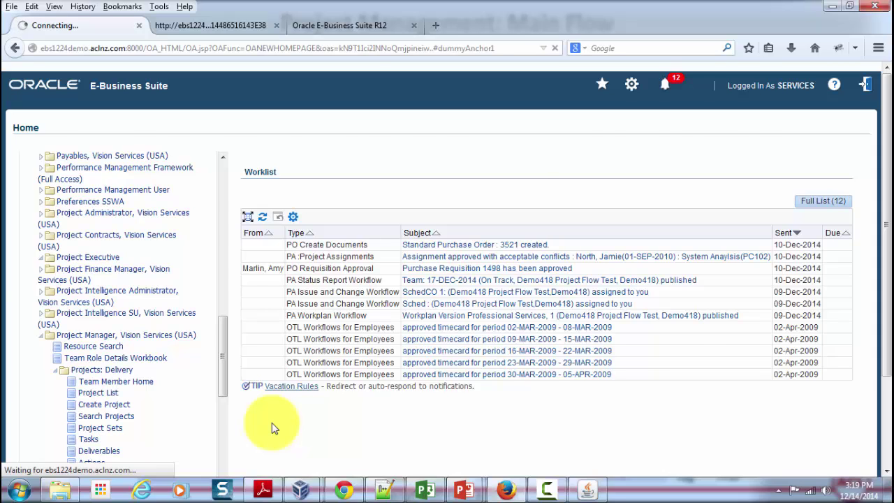
scroll(275, 323, "down", 4)
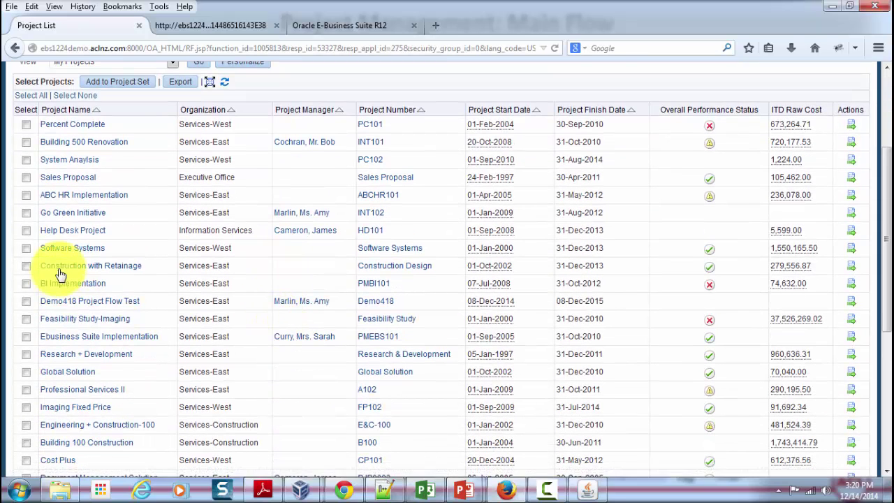
left_click(75, 305)
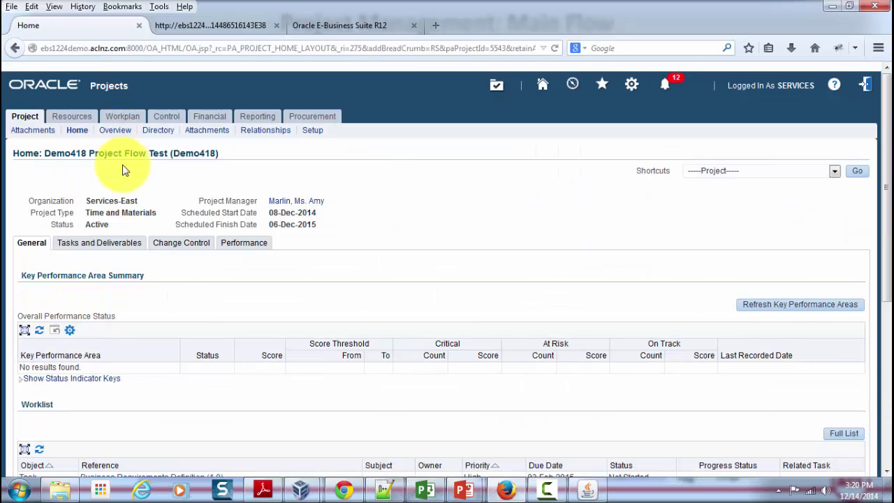
- Open the Issues page in the control area of the Demo418 project and view the issue types available for creation
left_click(165, 122)
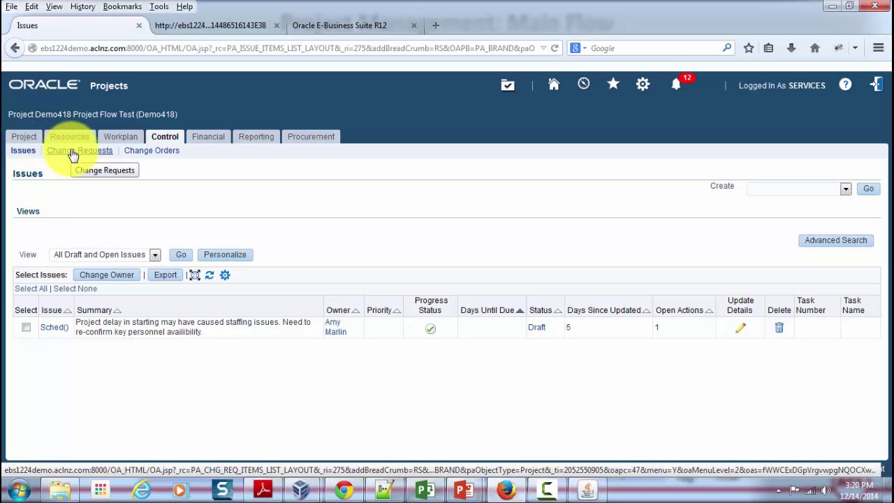
left_click(20, 154)
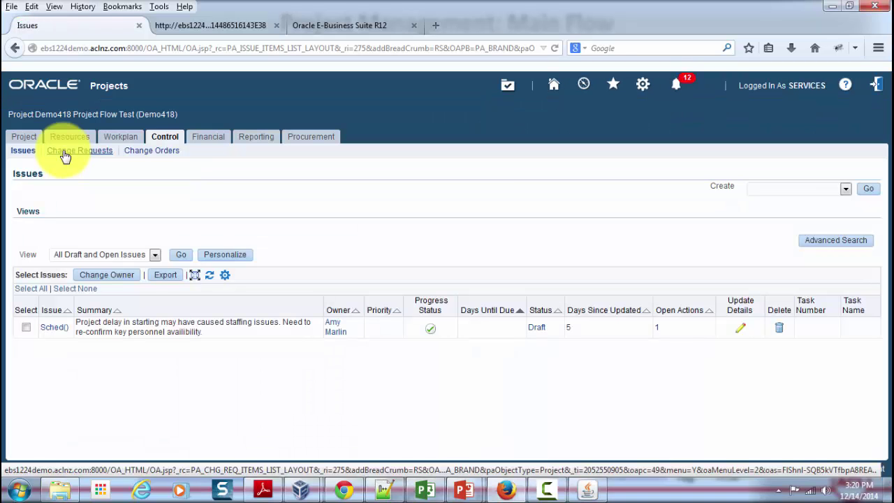
left_click(845, 188)
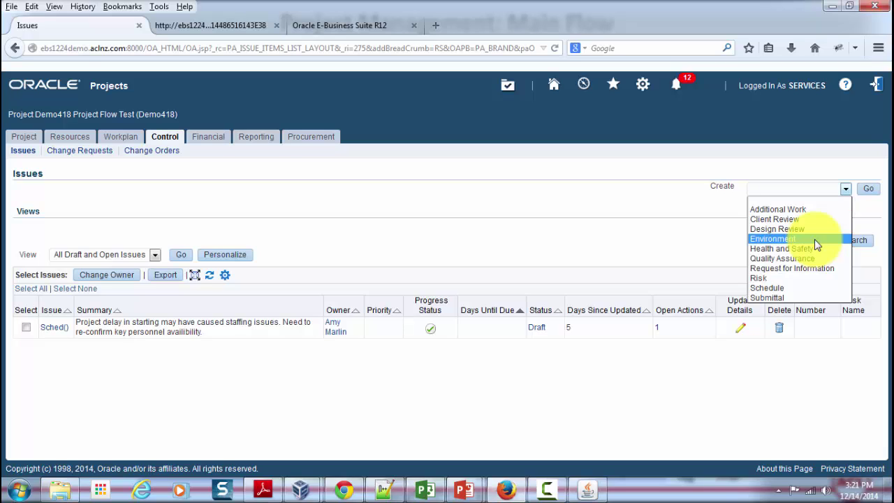
left_click(583, 213)
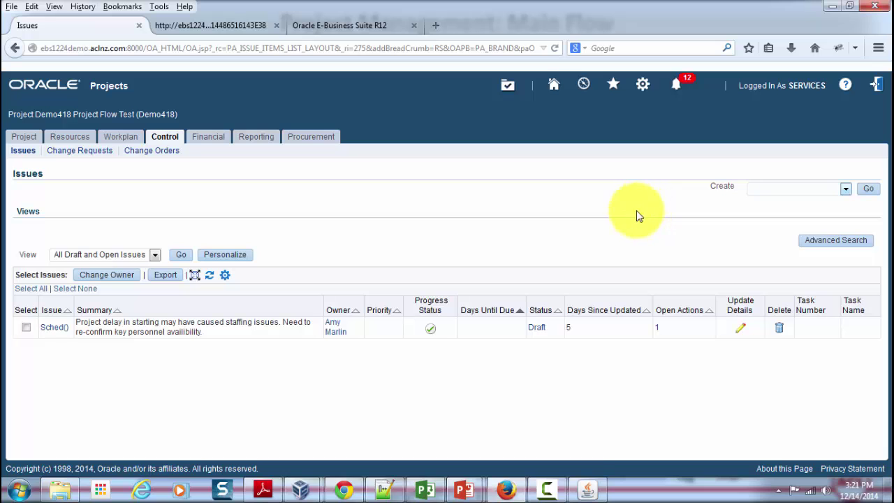
- Switch to the PowerPoint slide show and advance from the Main Flow slide to the Oracle Enterprise Project Management slide
mouse_move(467, 486)
left_click(524, 440)
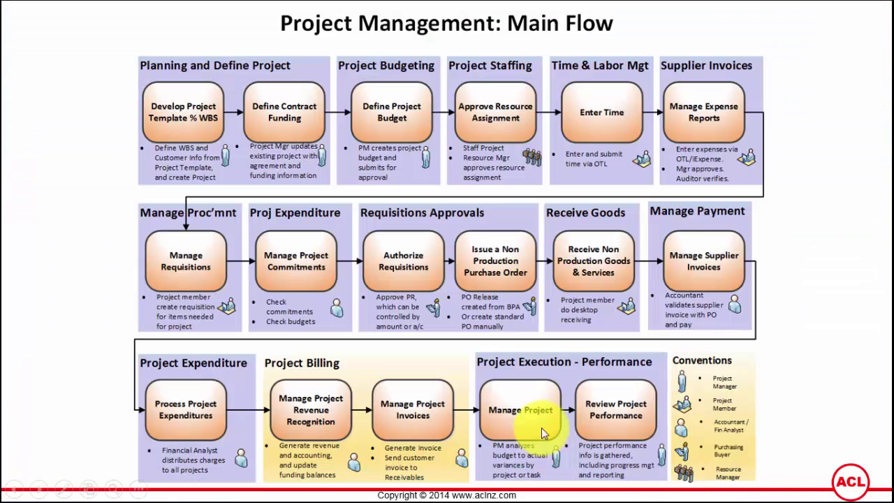
left_click(614, 396)
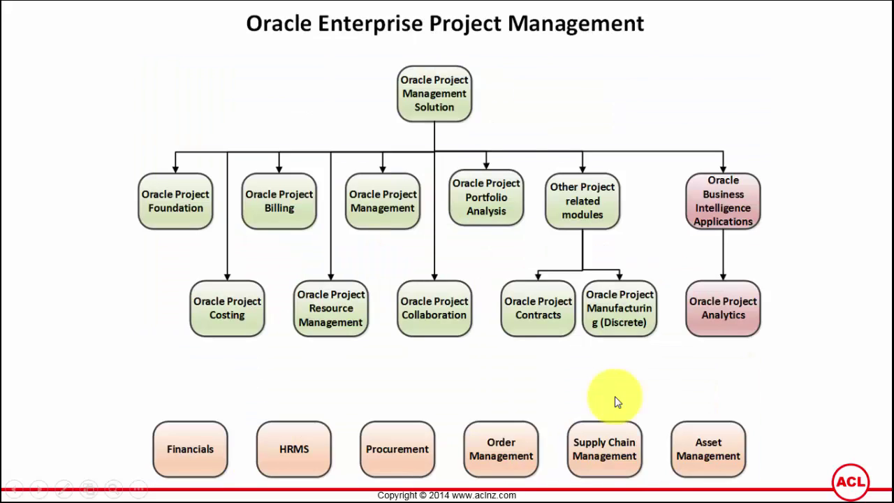